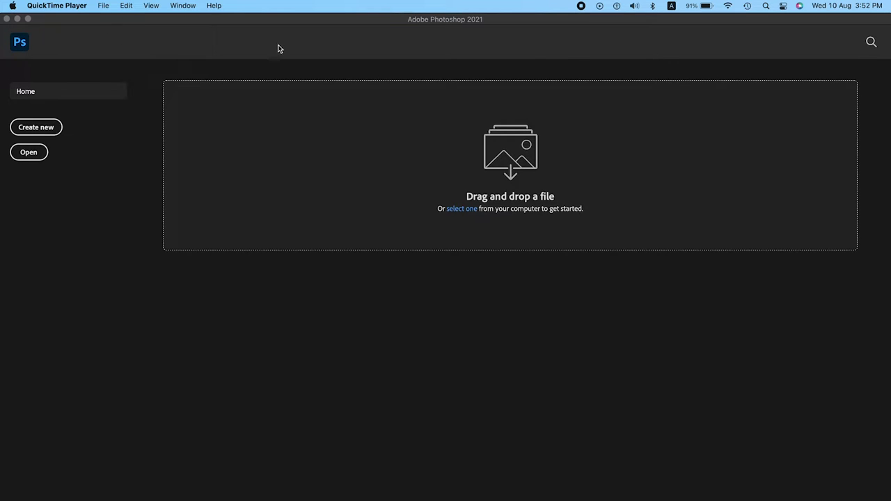
# Step: Bring the Photoshop window in front of QuickTime
pyautogui.click(103, 6)
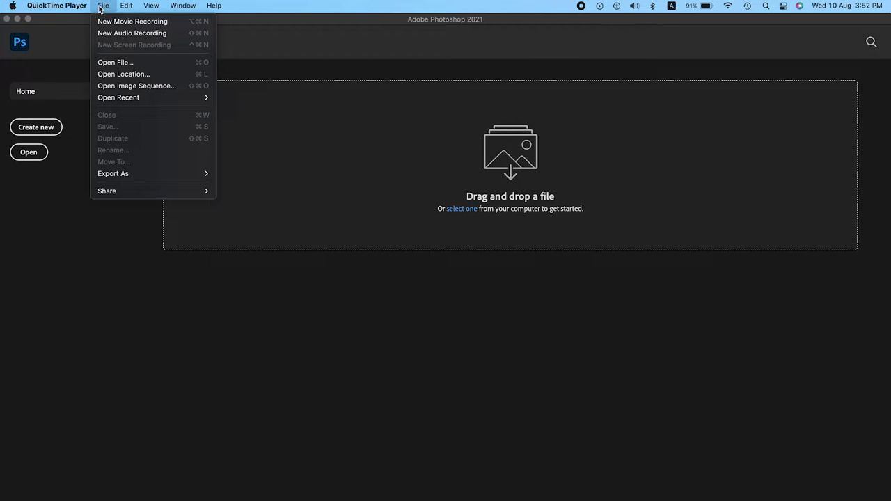
# Step: Create a new 1920 × 1080 px document at 300 ppi
pyautogui.click(47, 36)
pyautogui.click(82, 7)
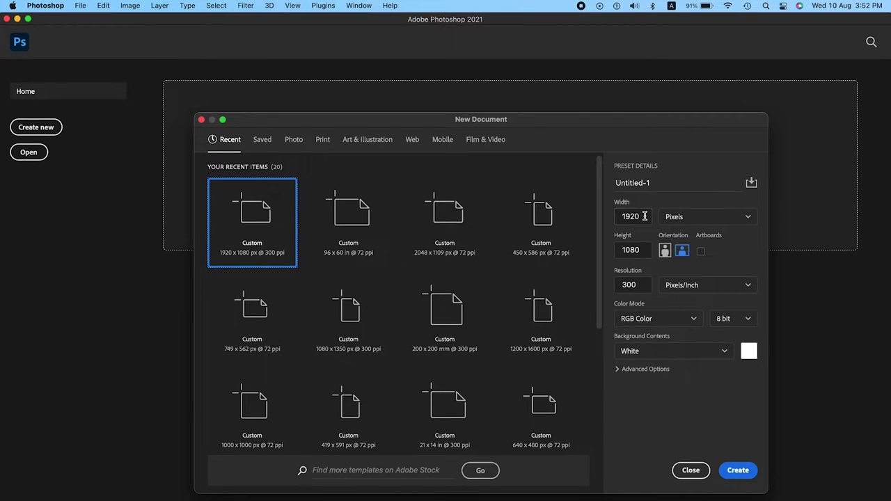
pyautogui.moveTo(645, 216); pyautogui.dragTo(589, 214)
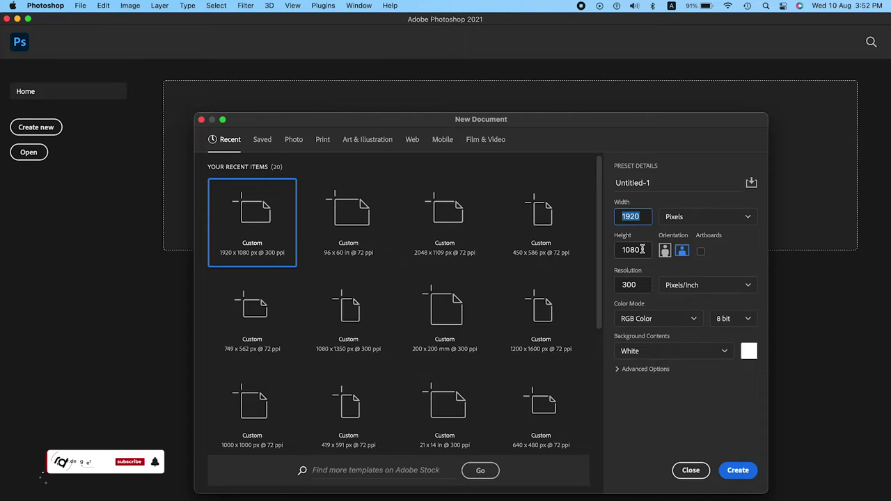
pyautogui.moveTo(641, 250); pyautogui.dragTo(597, 249)
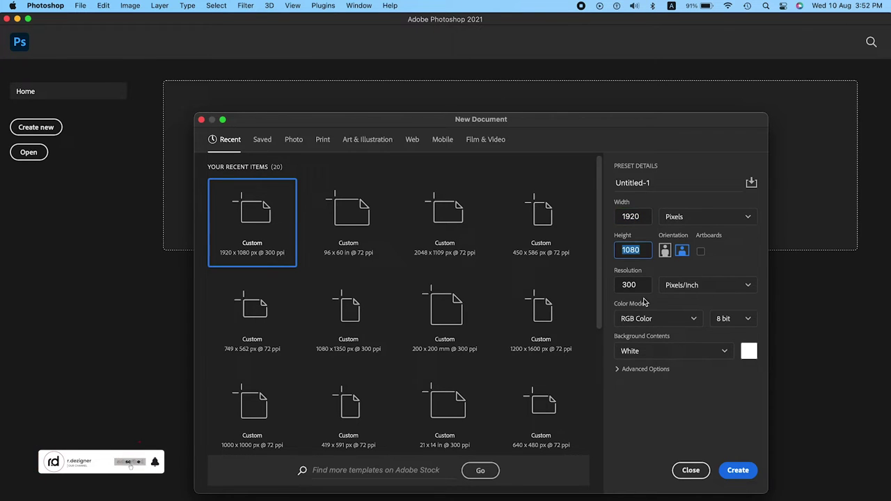
pyautogui.moveTo(646, 286); pyautogui.dragTo(599, 287)
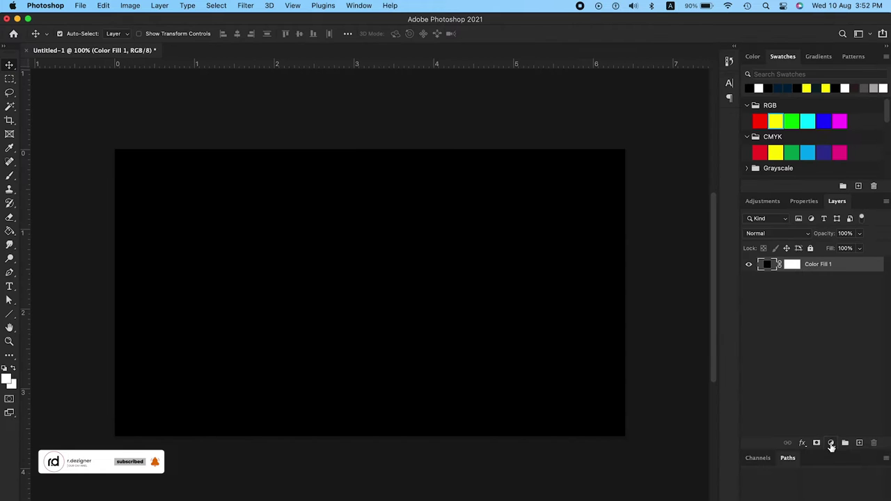
pyautogui.click(832, 443)
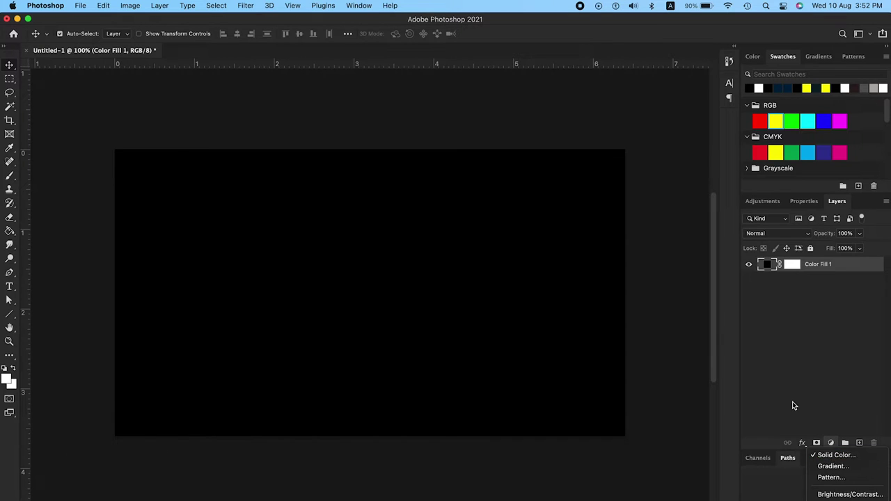
# Step: Add a black (000000) Color Fill 2 layer and delete Color Fill 1
pyautogui.click(856, 403)
pyautogui.click(830, 443)
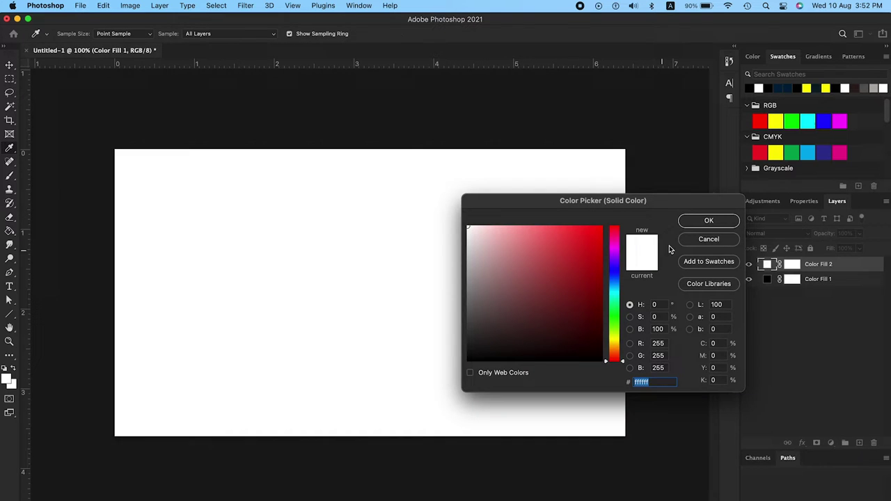
pyautogui.write('000000')
pyautogui.press('Return')
pyautogui.moveTo(822, 286); pyautogui.dragTo(873, 443)
pyautogui.click(749, 264)
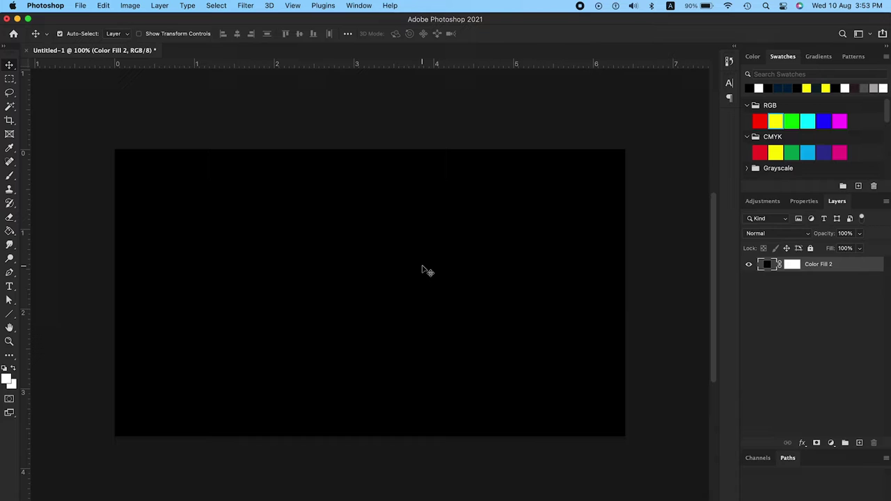
# Step: Drag Jackie-Chan.webp from Finder's Desktop onto the canvas
pyautogui.press('super+o')
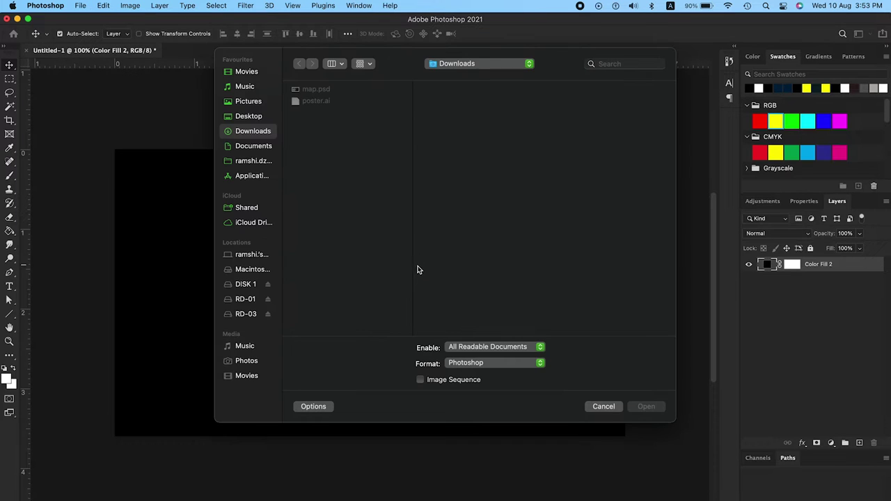
pyautogui.click(267, 117)
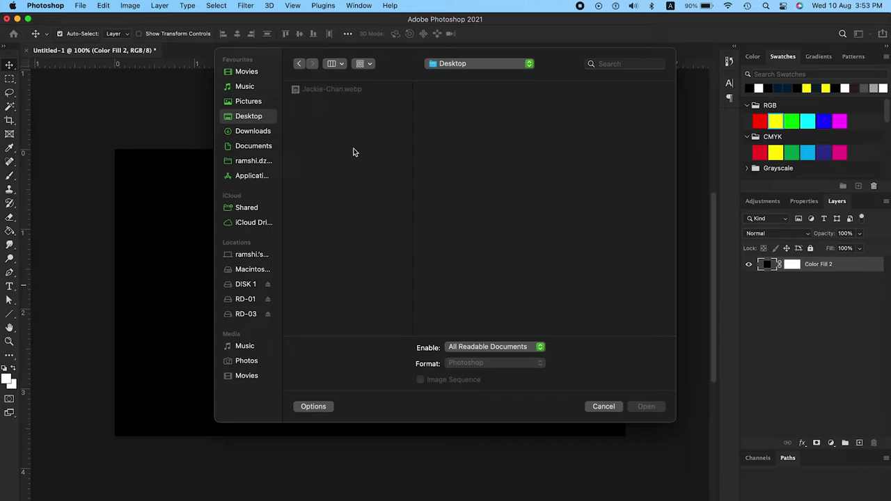
pyautogui.click(603, 406)
pyautogui.press('super+Tab')
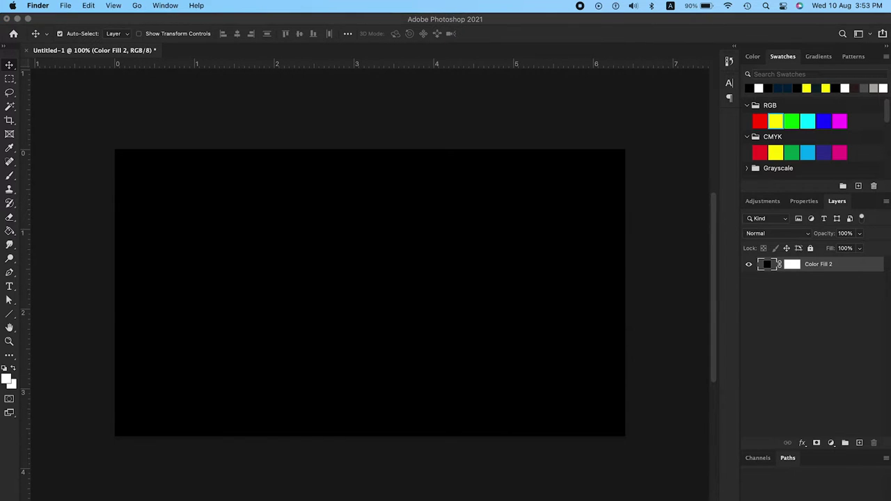
pyautogui.click(68, 144)
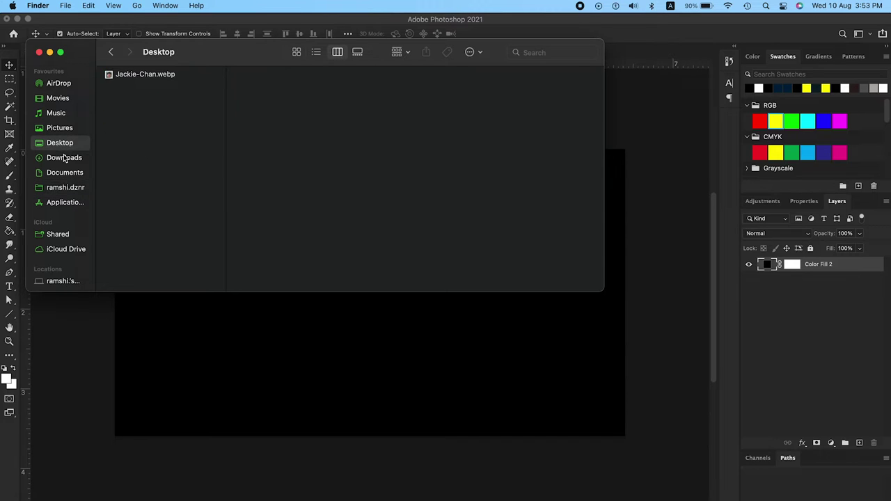
pyautogui.click(78, 143)
pyautogui.click(132, 81)
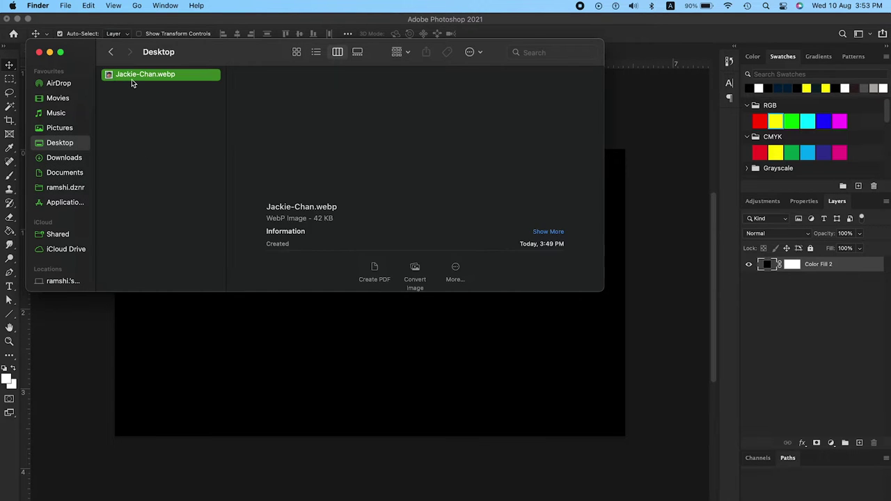
pyautogui.moveTo(132, 81); pyautogui.dragTo(339, 346)
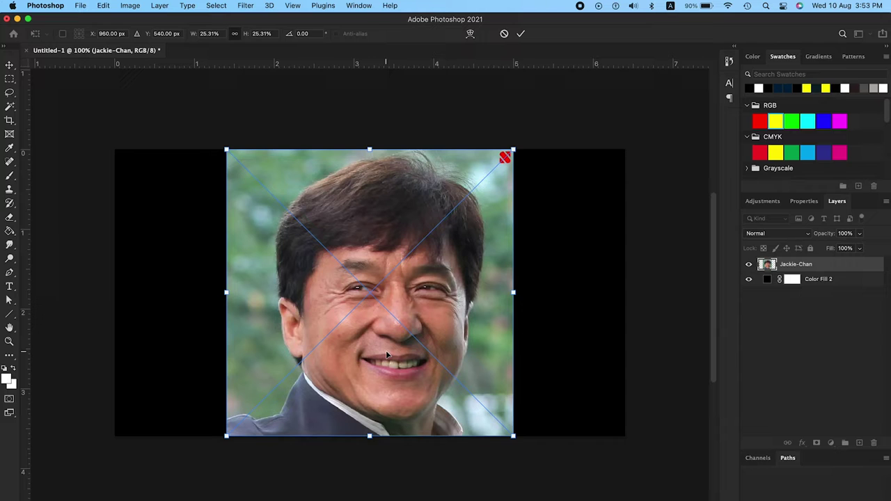
# Step: Commit the photo, select the subject and paste the cut-out portrait as Layer 1
pyautogui.press('Return')
pyautogui.click(216, 6)
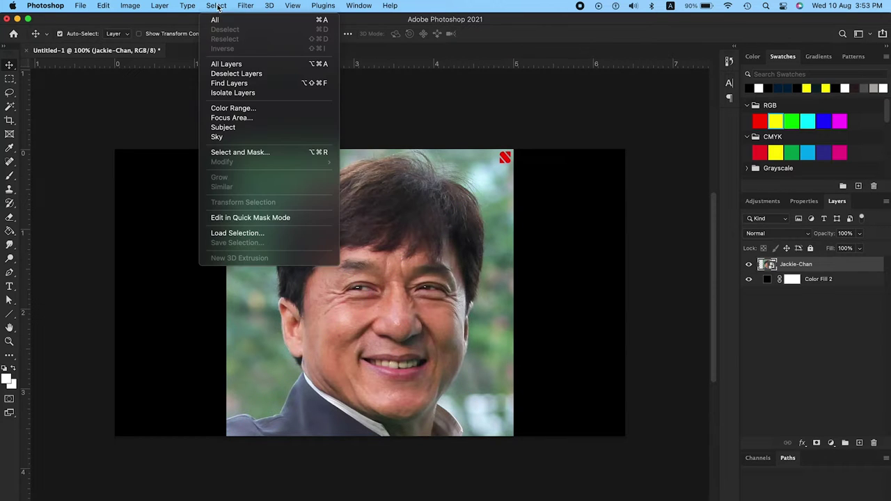
pyautogui.click(223, 128)
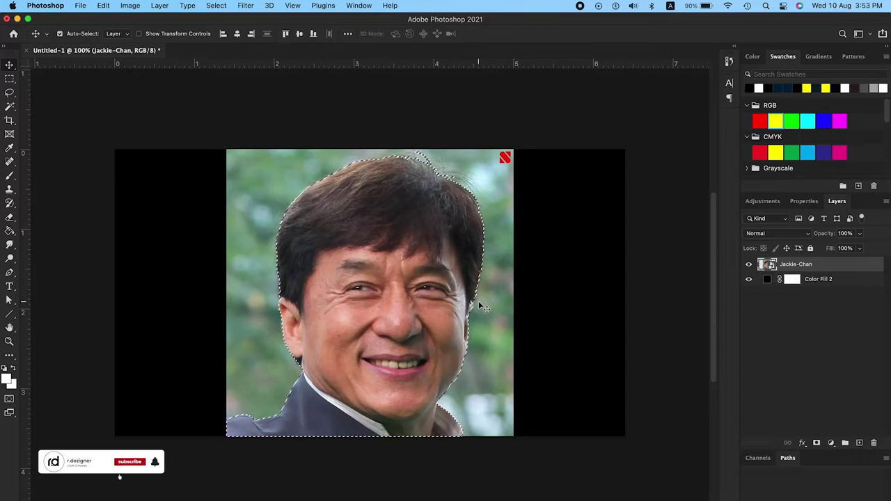
pyautogui.hotkey('ctrl', 'BackSpace')
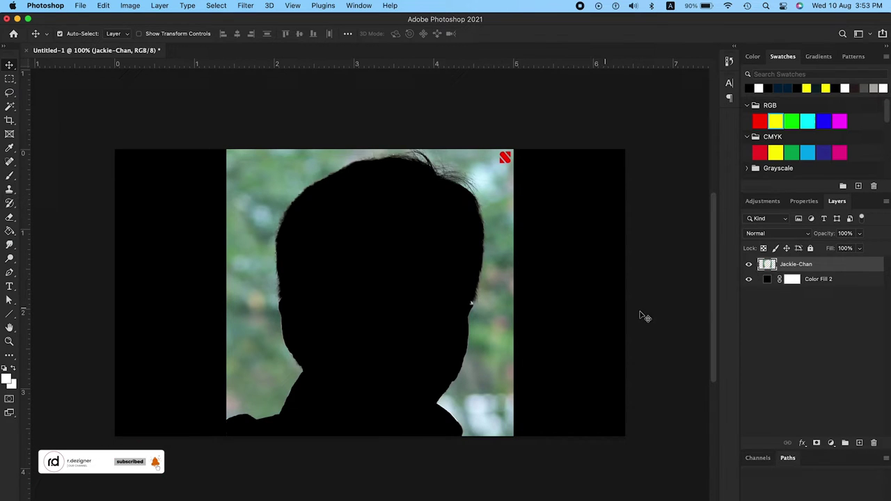
pyautogui.press('BackSpace')
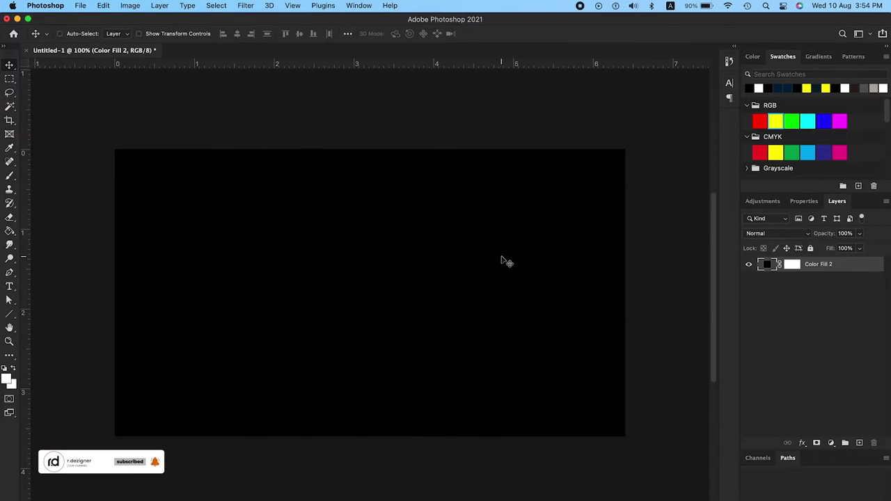
pyautogui.hotkey('ctrl', 'v')
# Step: Enlarge the portrait to about 120% and move it to the canvas's left half
pyautogui.hotkey('ctrl', 't')
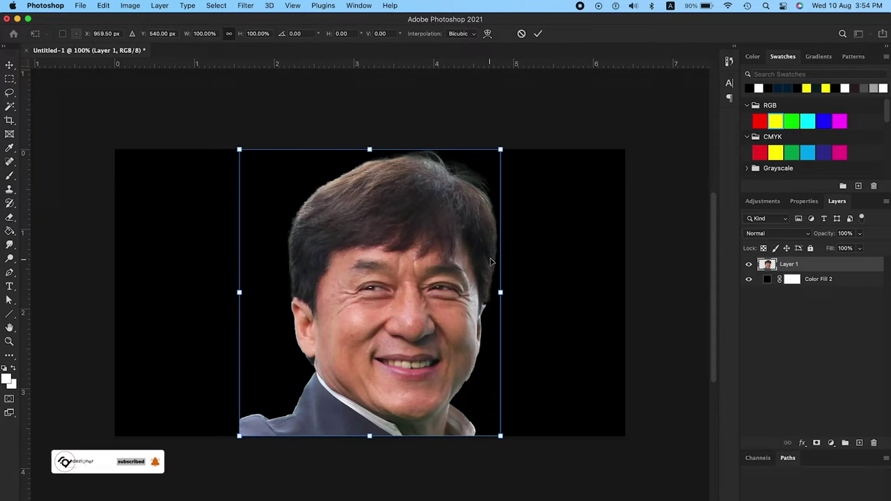
pyautogui.moveTo(499, 149); pyautogui.dragTo(527, 120)
pyautogui.moveTo(485, 263); pyautogui.dragTo(326, 252)
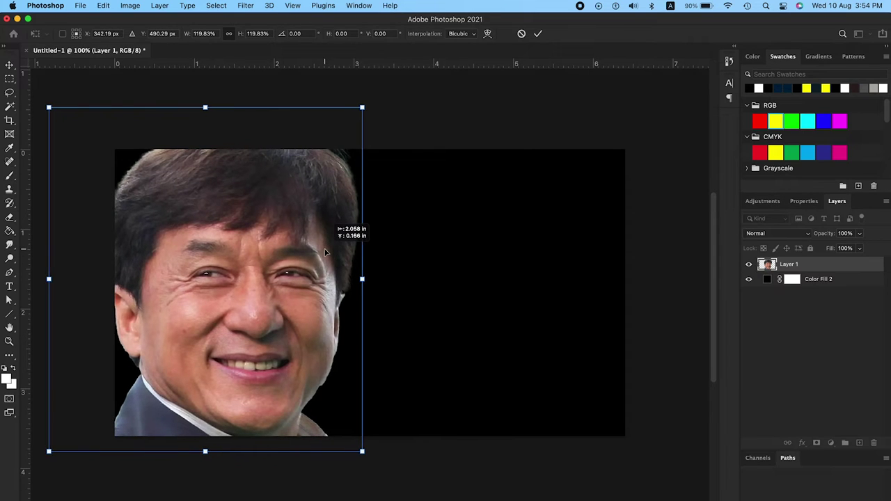
pyautogui.press('Return')
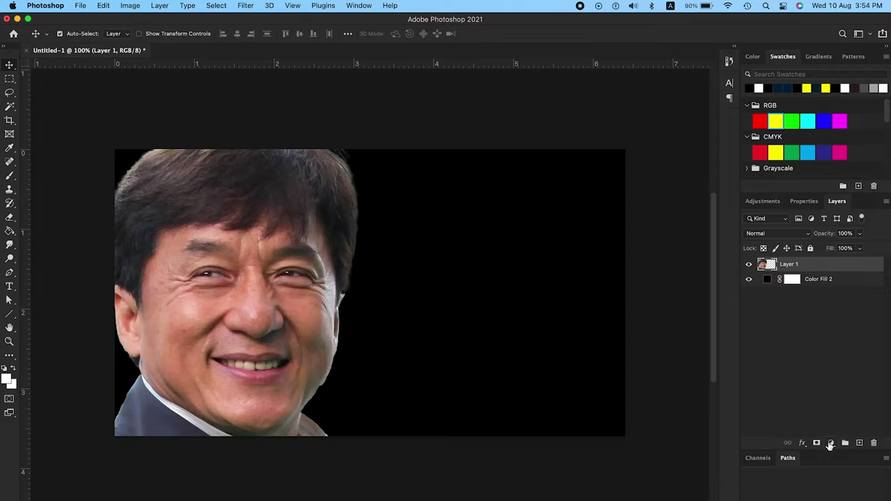
# Step: Add a Gradient Map adjustment using the black-to-white Basics preset
pyautogui.click(831, 444)
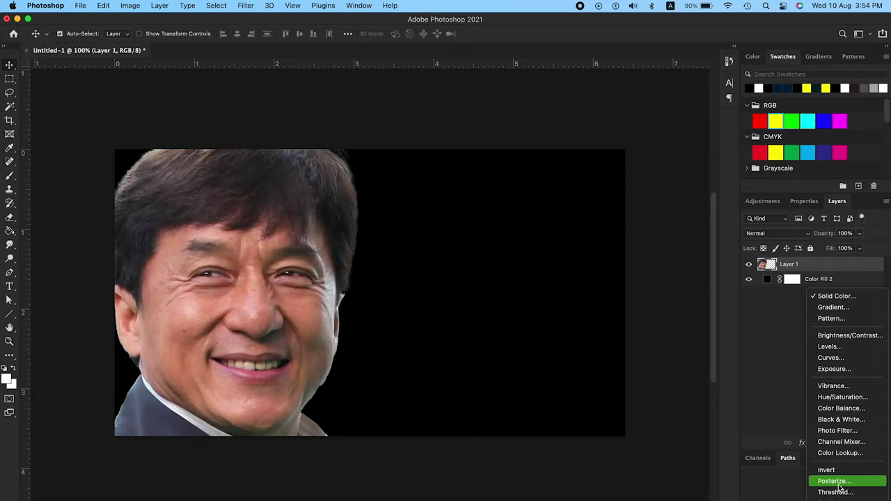
pyautogui.click(842, 500)
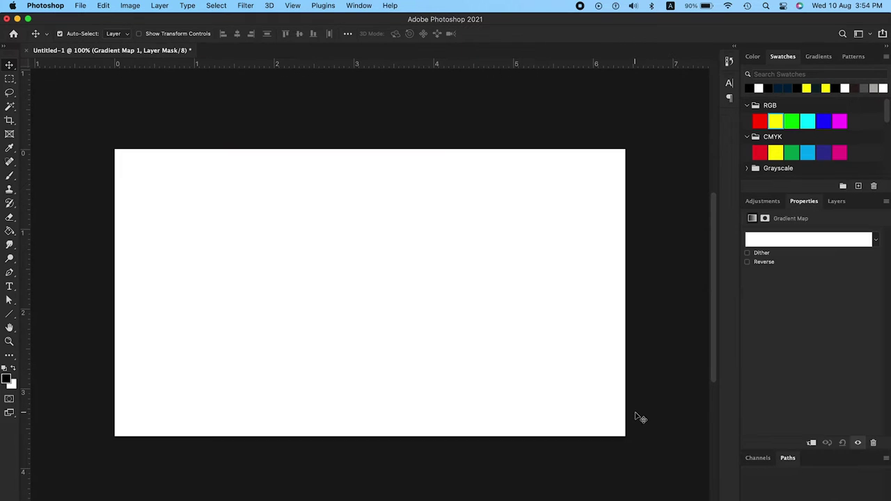
pyautogui.click(766, 239)
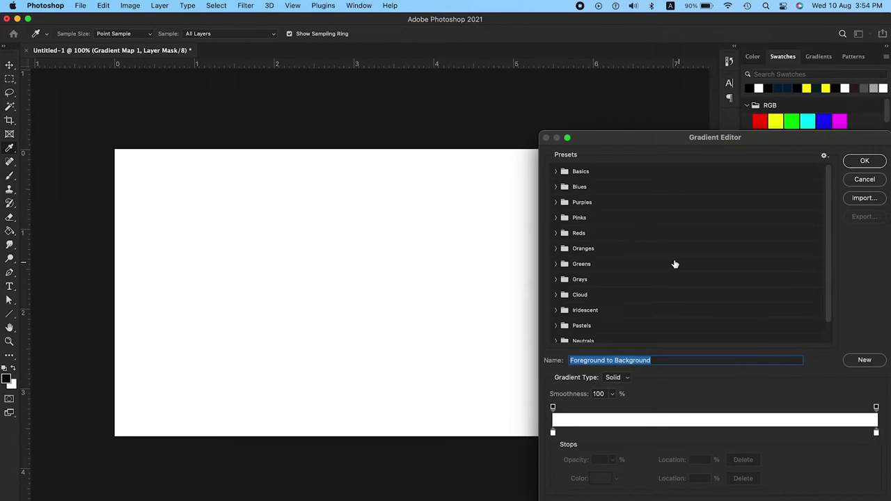
pyautogui.click(555, 171)
pyautogui.click(569, 188)
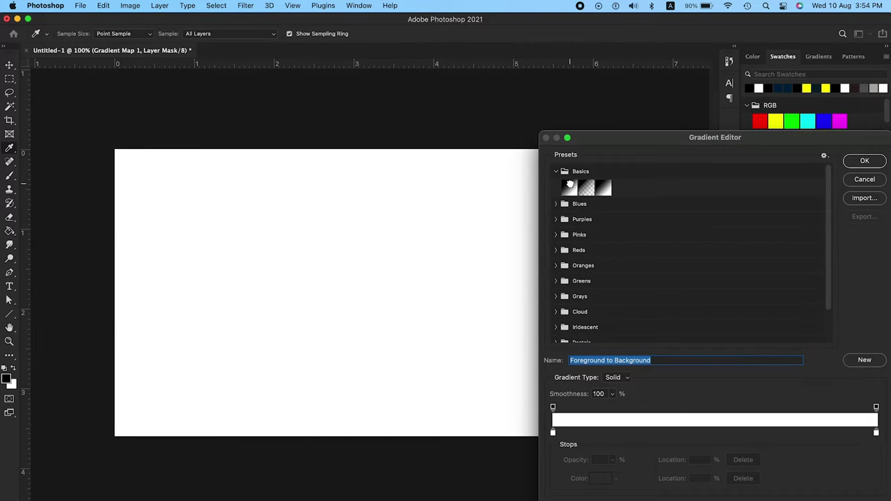
pyautogui.click(860, 163)
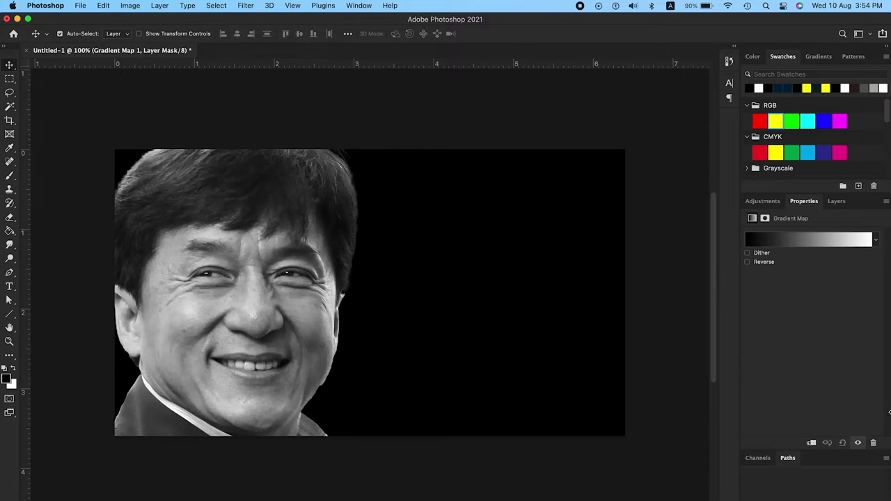
# Step: Convert Layer 1 and the gradient map into one smart object
pyautogui.click(832, 202)
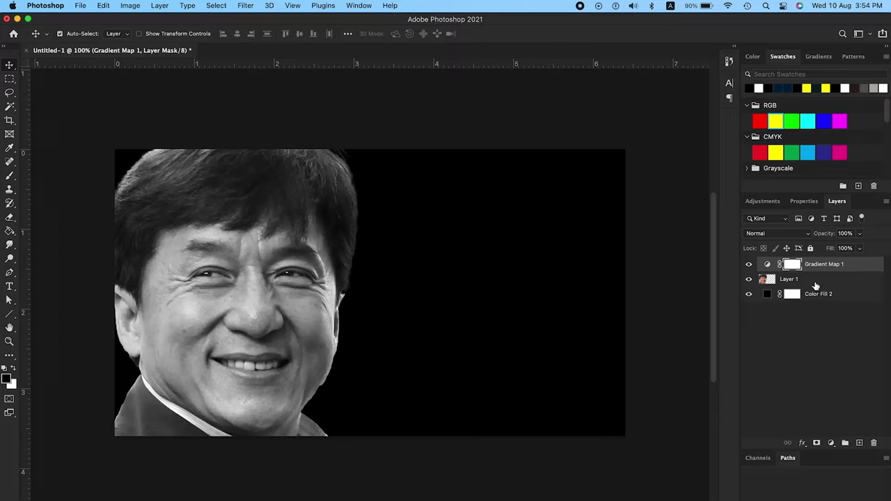
pyautogui.click(815, 282)
pyautogui.rightClick(811, 271)
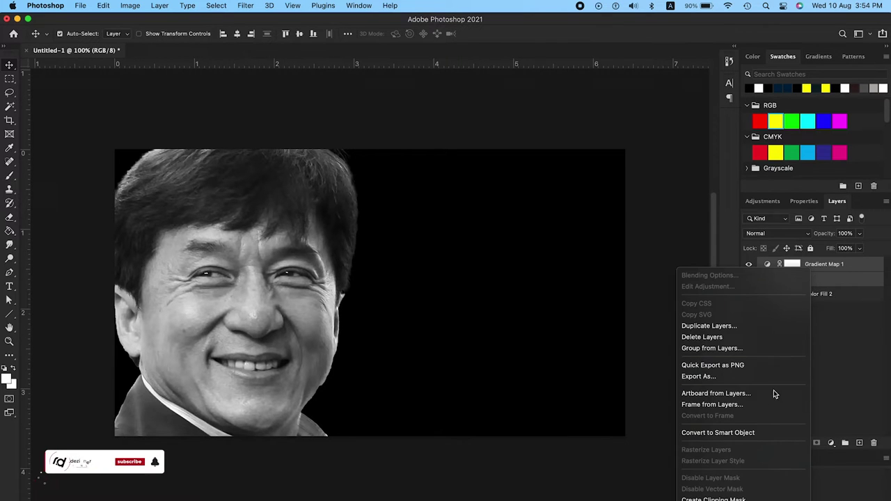
pyautogui.click(762, 432)
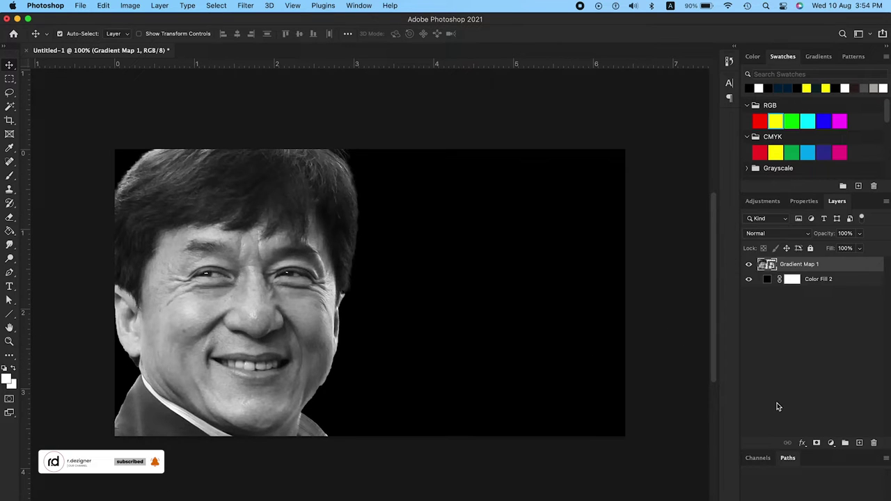
# Step: Apply a Gaussian Blur to the portrait
pyautogui.click(244, 6)
pyautogui.moveTo(249, 142)
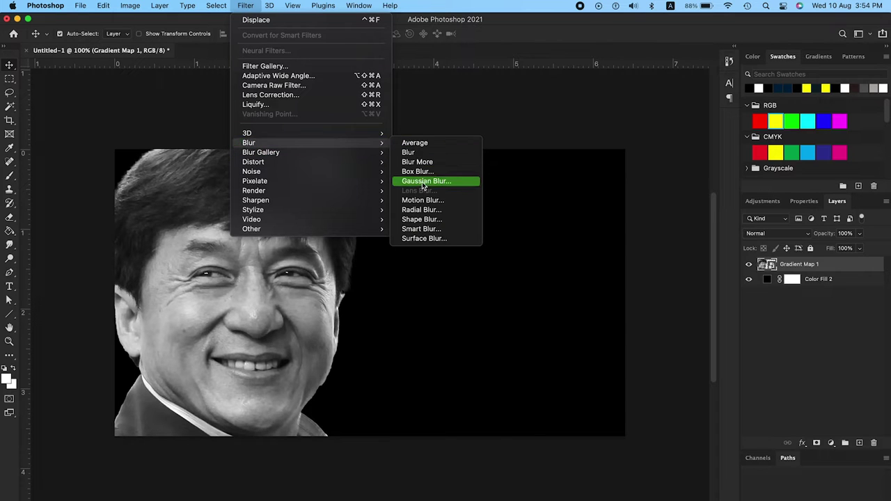
pyautogui.click(423, 182)
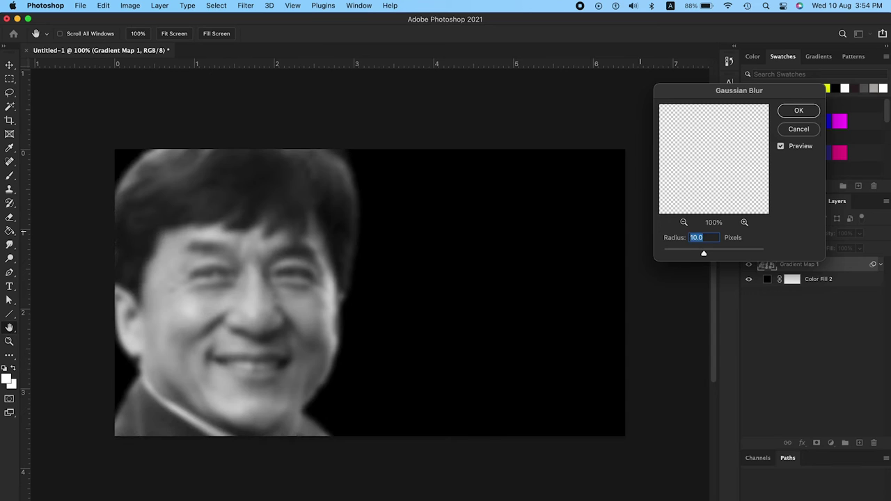
pyautogui.press('Return')
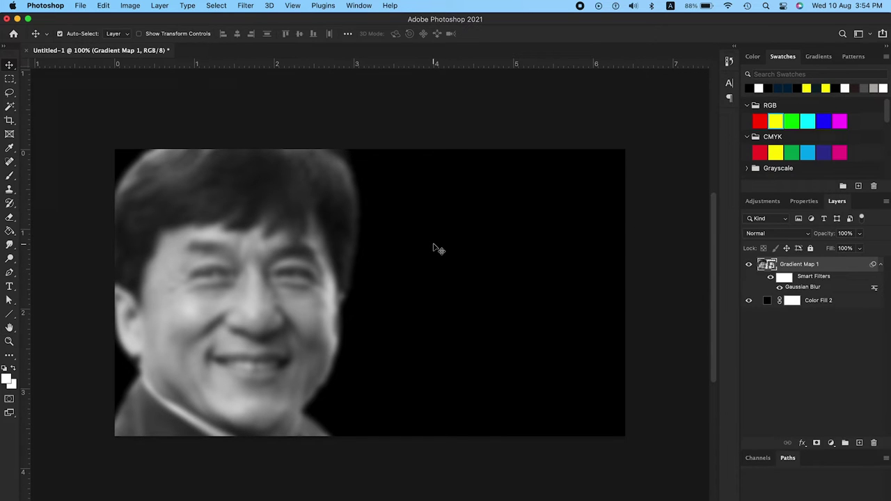
# Step: Save as map.psd in Downloads, replacing the old file, then undo the blur
pyautogui.click(87, 9)
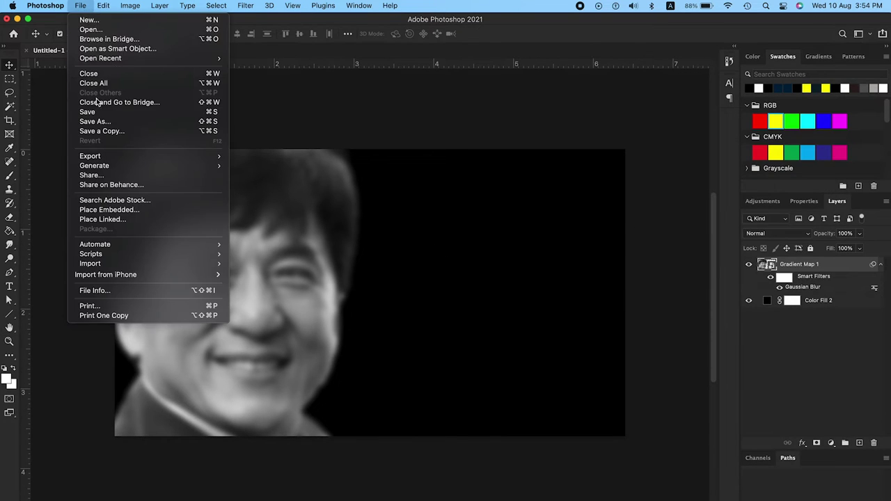
pyautogui.click(95, 121)
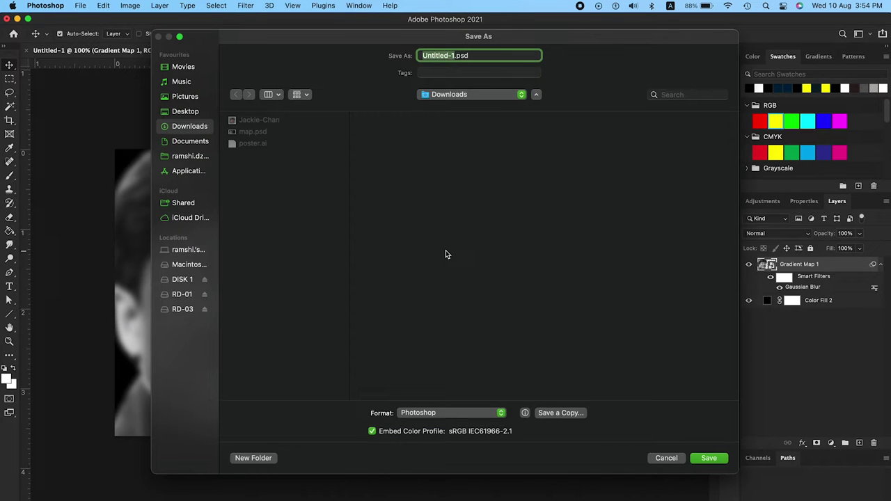
pyautogui.click(256, 133)
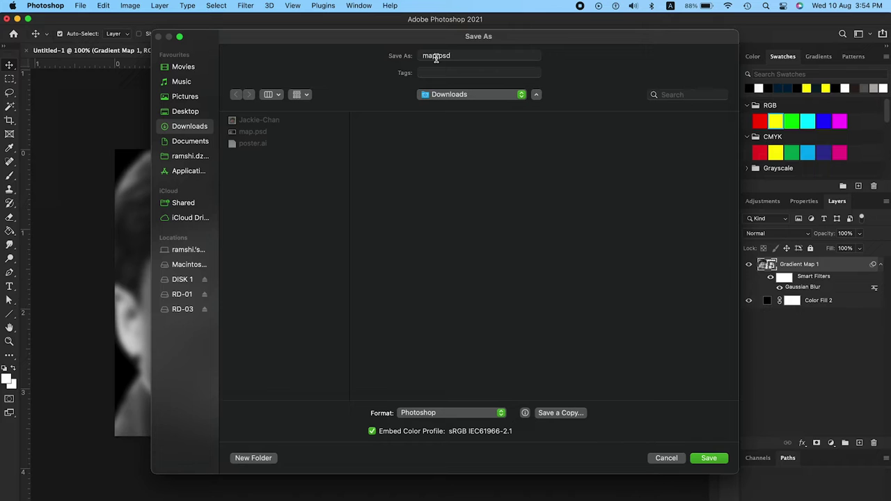
pyautogui.doubleClick(436, 58)
pyautogui.press('Right')
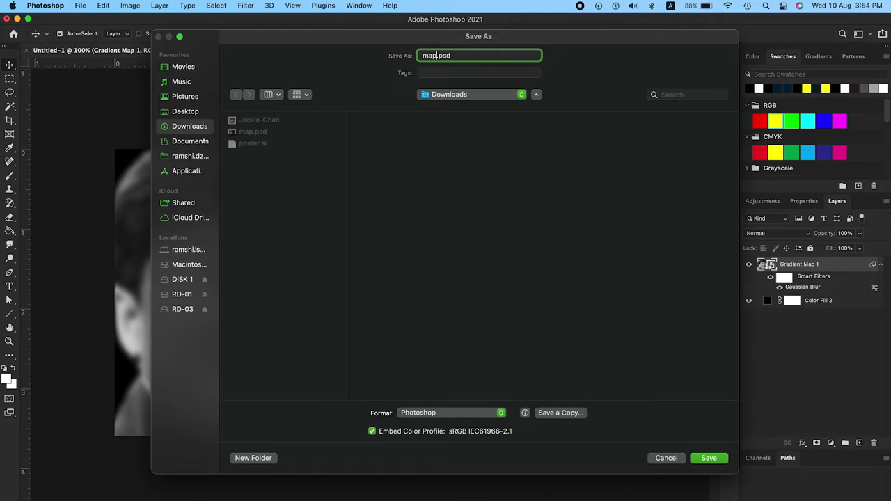
pyautogui.click(712, 461)
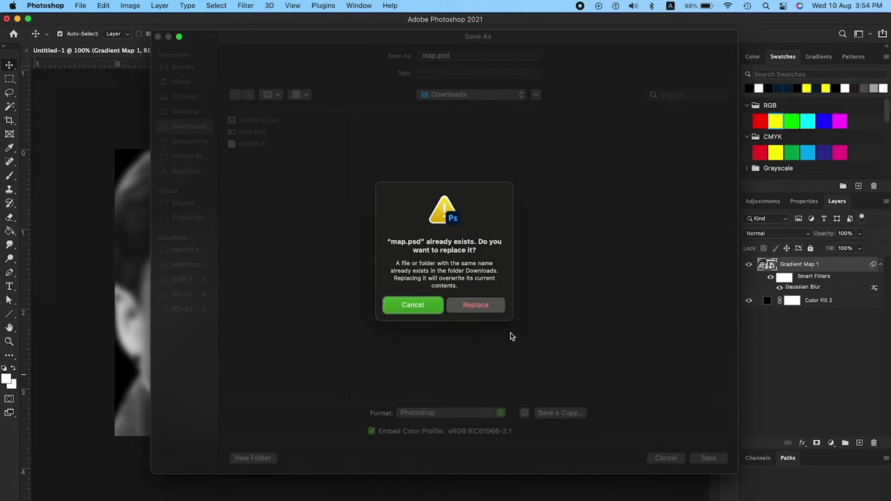
pyautogui.click(478, 311)
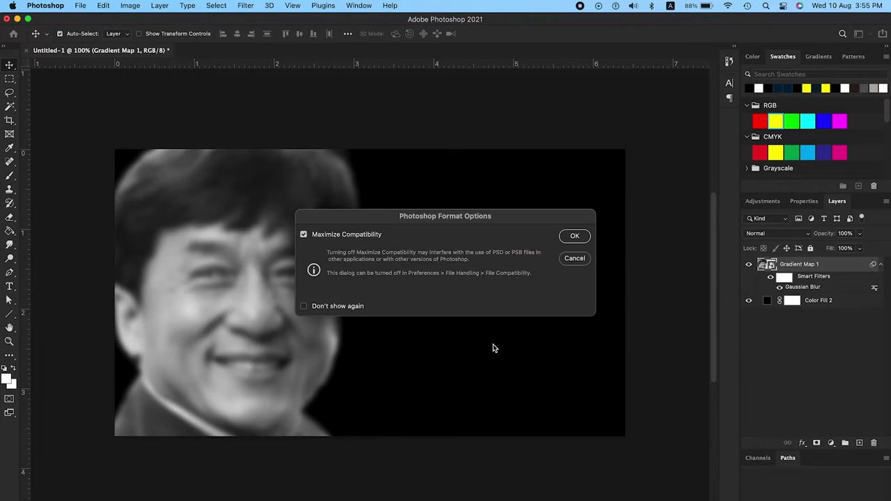
pyautogui.click(575, 236)
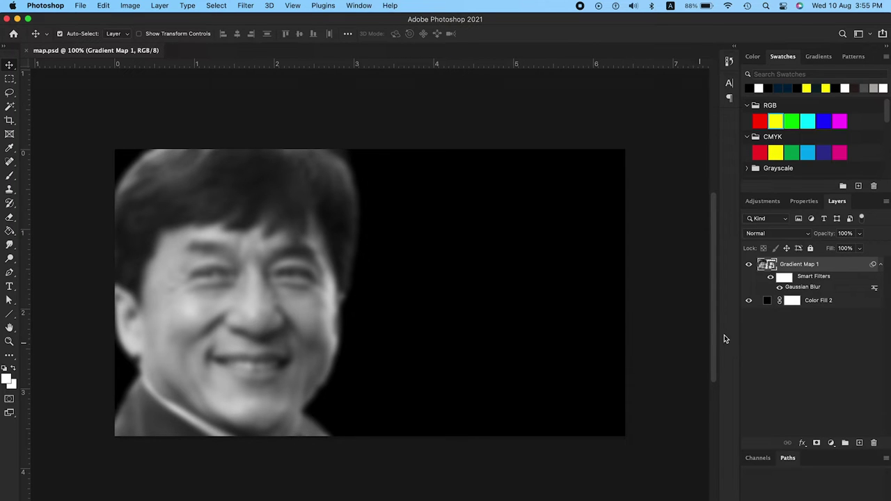
pyautogui.click(95, 6)
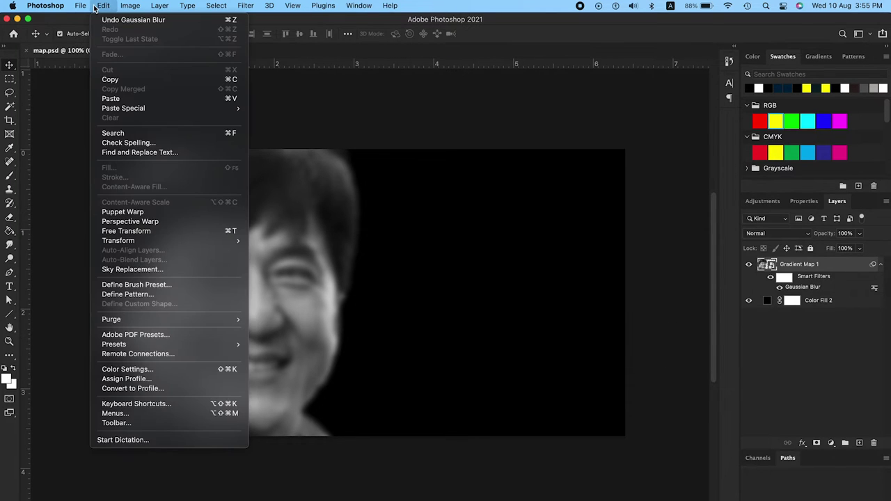
pyautogui.click(122, 23)
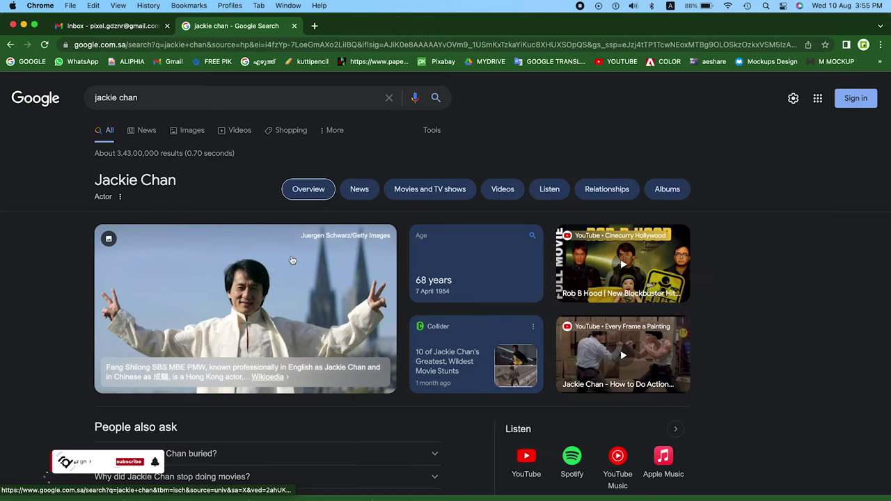
# Step: Search 'jackie chan wiki', open Wikipedia and select the 2008–present section text
pyautogui.click(149, 97)
pyautogui.write('w')
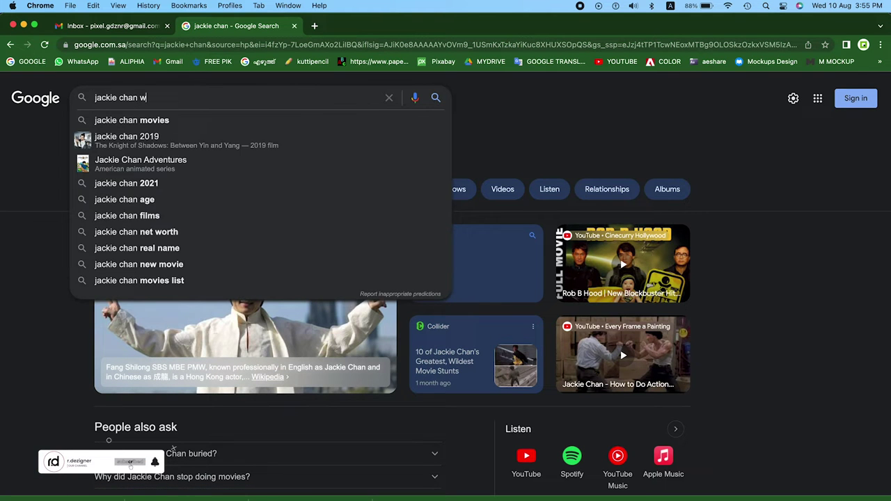
pyautogui.write('iki')
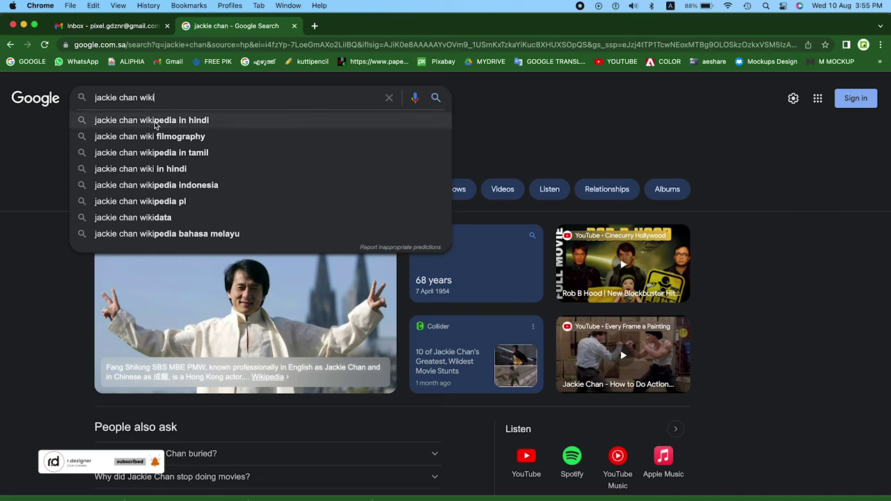
pyautogui.click(157, 219)
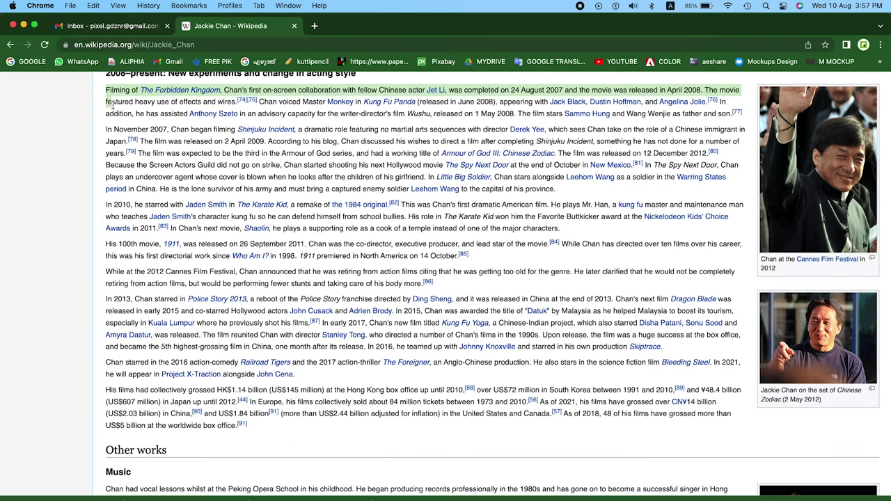
pyautogui.moveTo(111, 105); pyautogui.dragTo(286, 426)
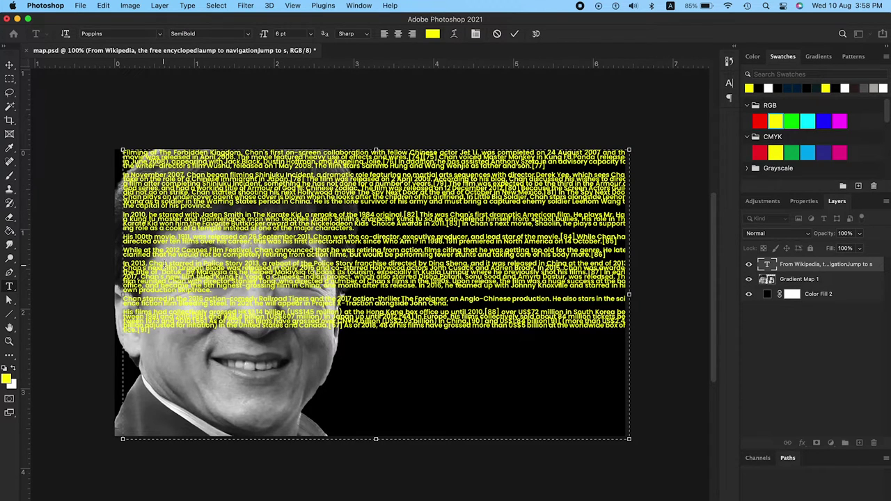
# Step: Join the In 2010 paragraph, then set the text to 9 pt with 7 pt leading
pyautogui.press('BackSpace')
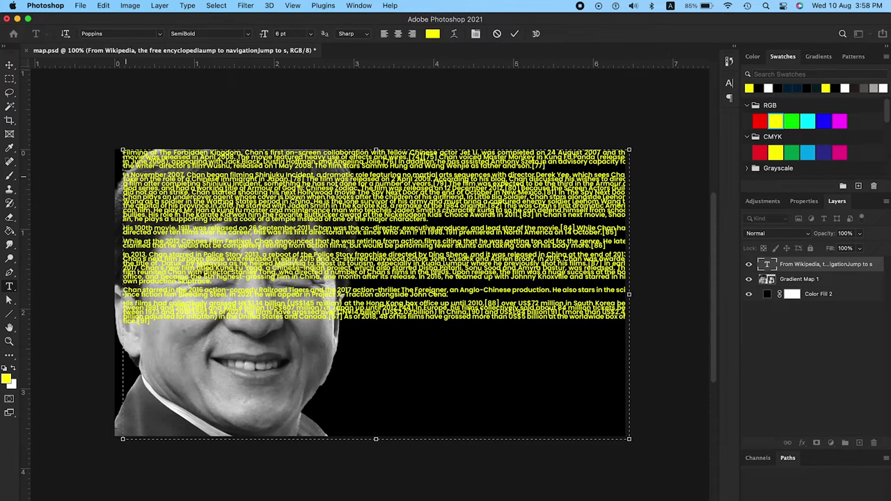
pyautogui.press('super+a')
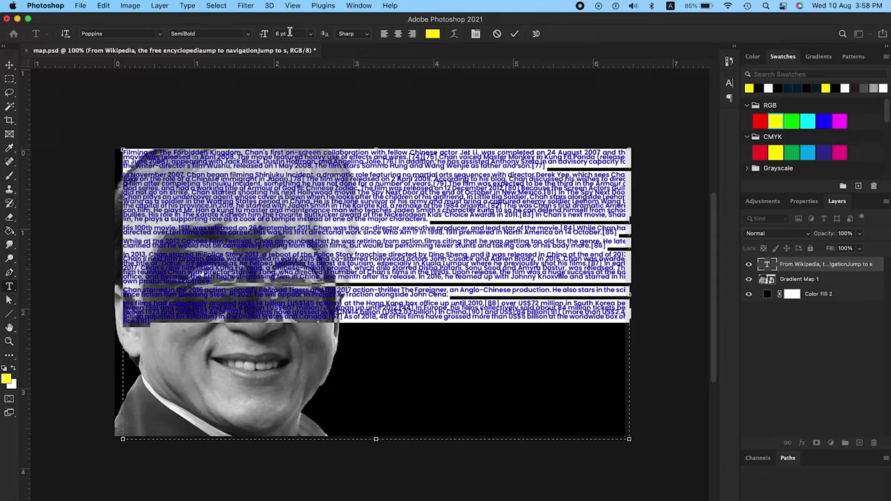
pyautogui.click(290, 33)
pyautogui.press('Up')
pyautogui.press('Up')
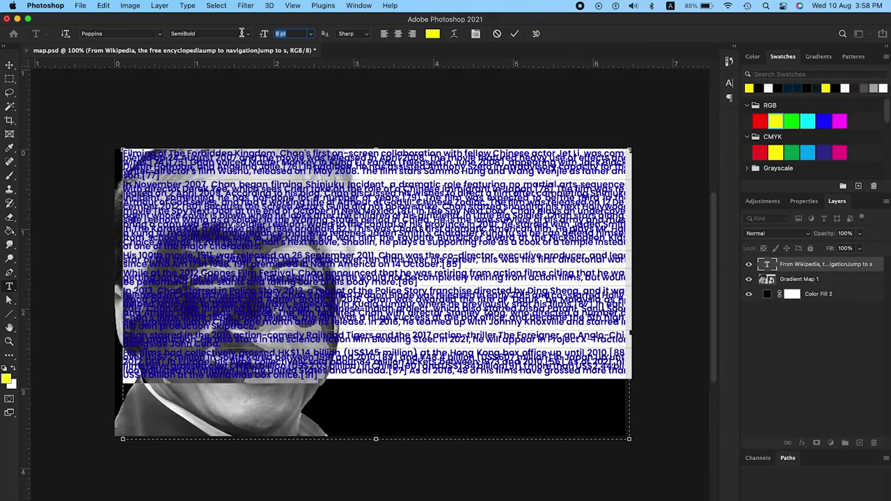
pyautogui.press('Up')
pyautogui.click(176, 195)
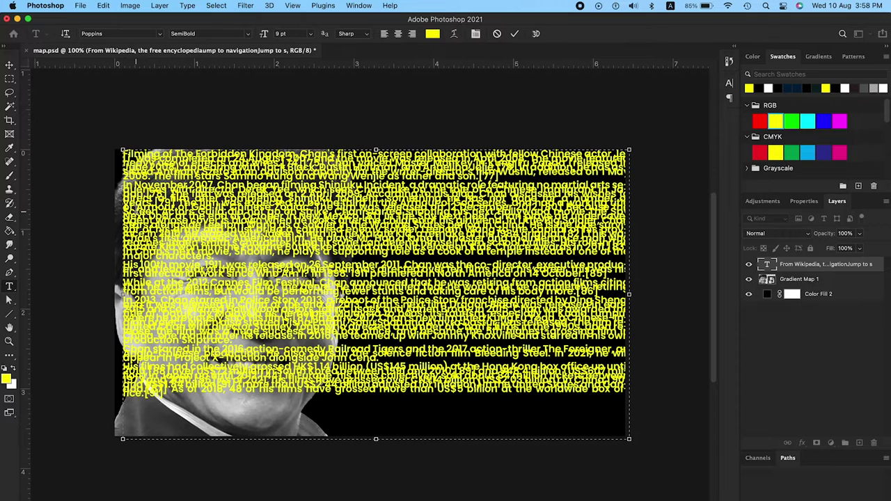
pyautogui.hotkey('ctrl', 'a')
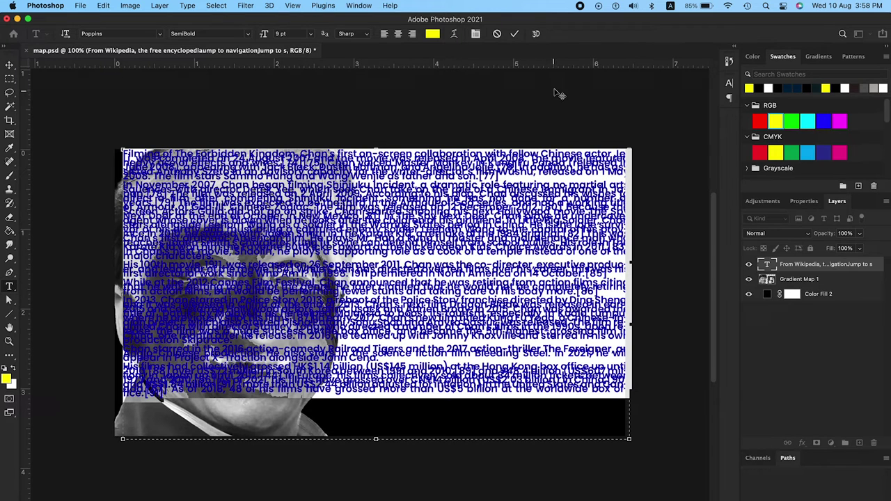
pyautogui.click(476, 34)
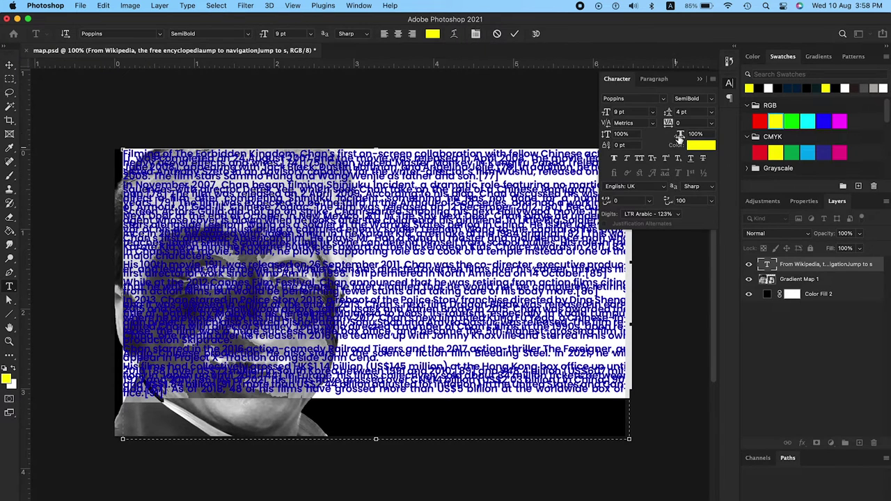
pyautogui.click(686, 112)
pyautogui.press('Up')
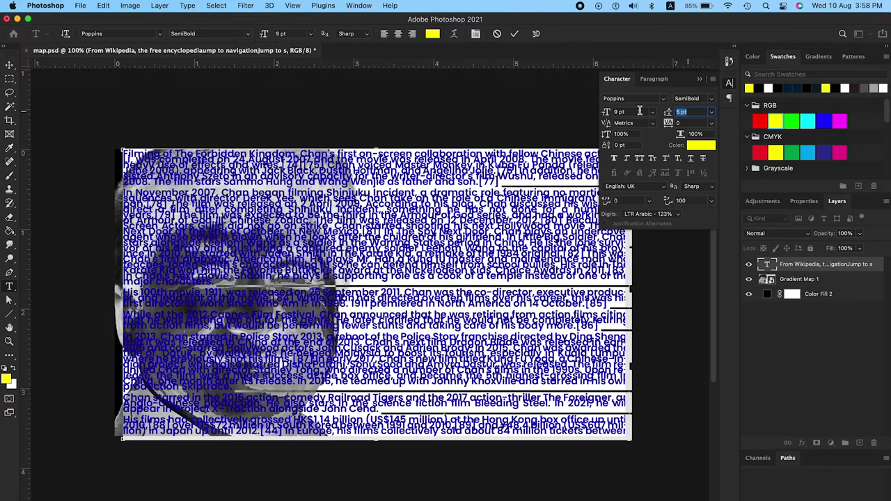
pyautogui.press('Up')
pyautogui.press('Up')
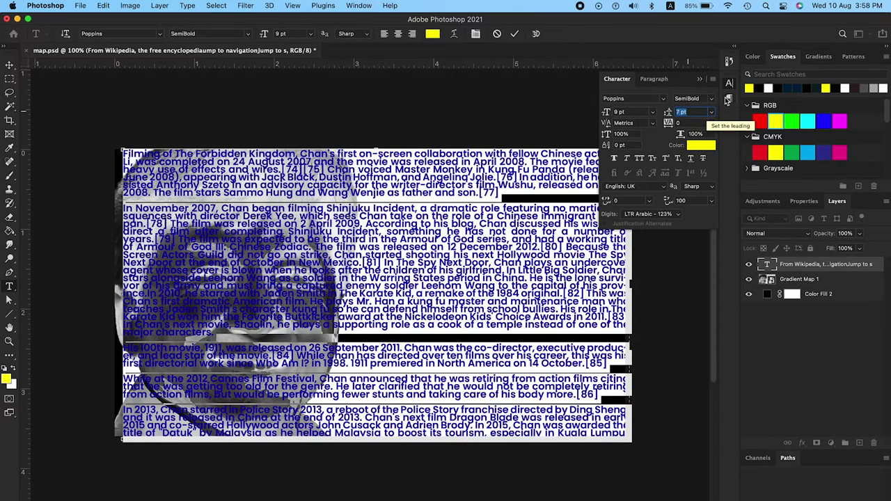
pyautogui.click(729, 83)
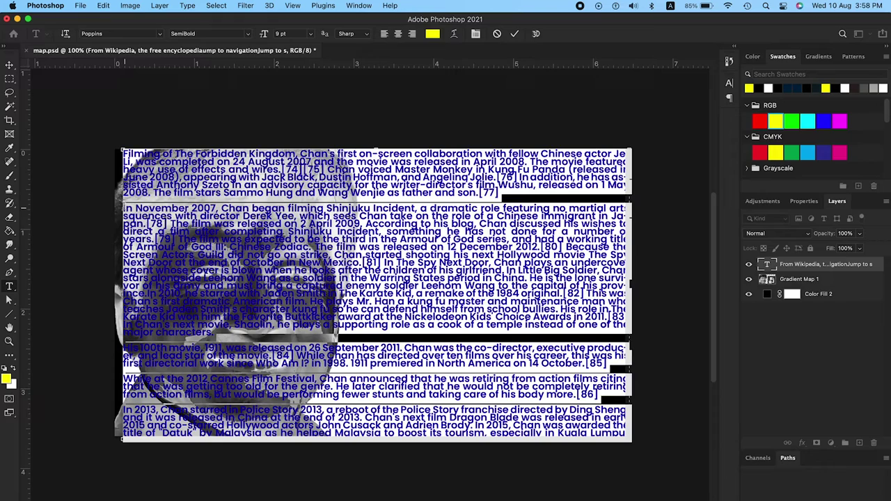
# Step: Merge the November 2007, 100th movie, 2012 Cannes and 2013 paragraphs into the block
pyautogui.click(124, 207)
pyautogui.press('BackSpace')
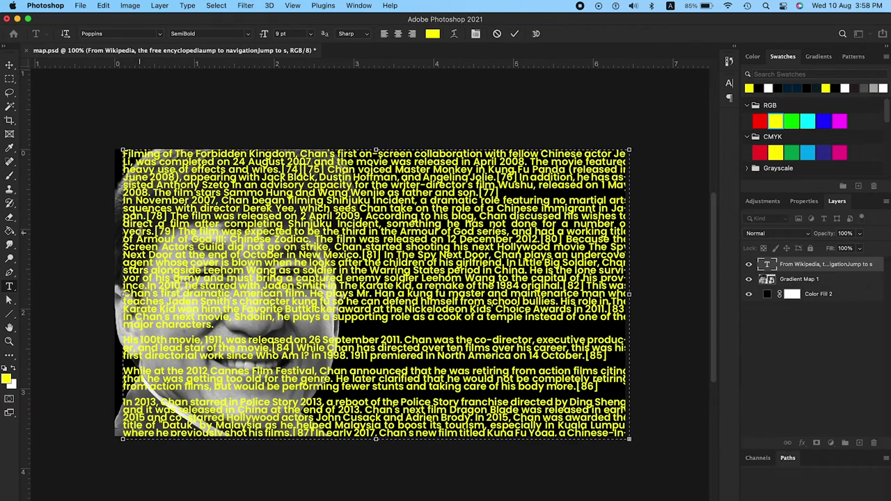
pyautogui.press('BackSpace')
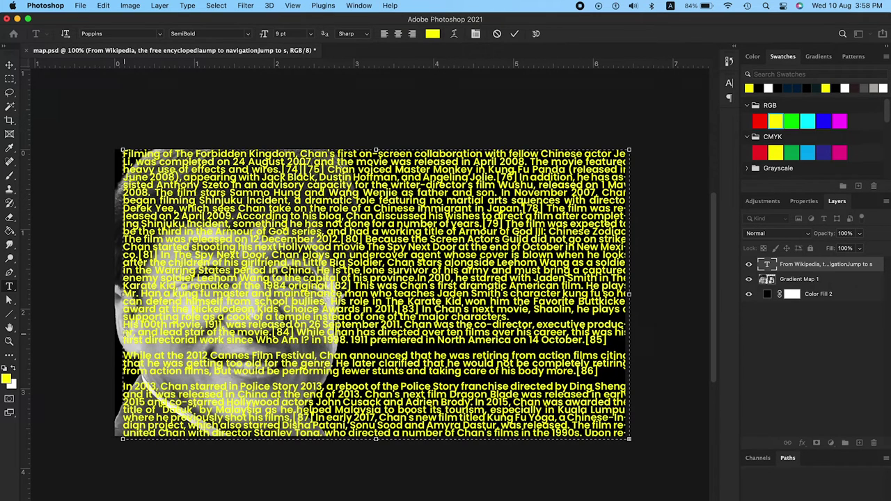
pyautogui.press('BackSpace')
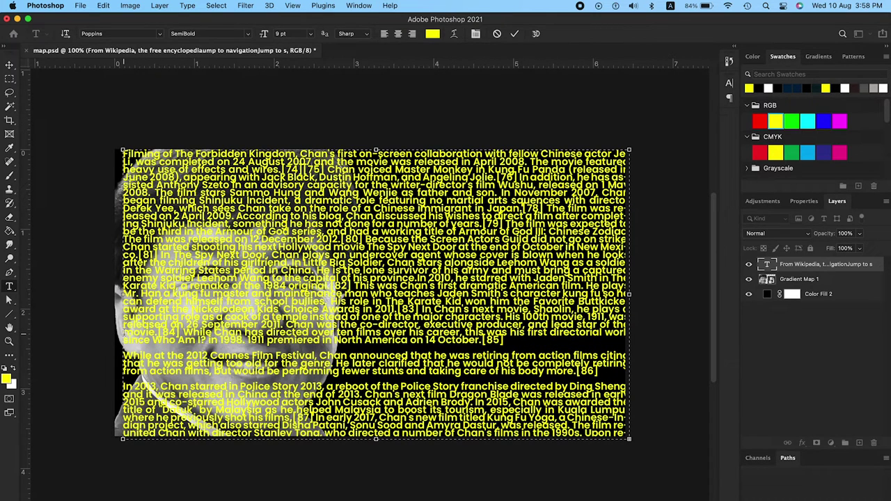
pyautogui.click(124, 355)
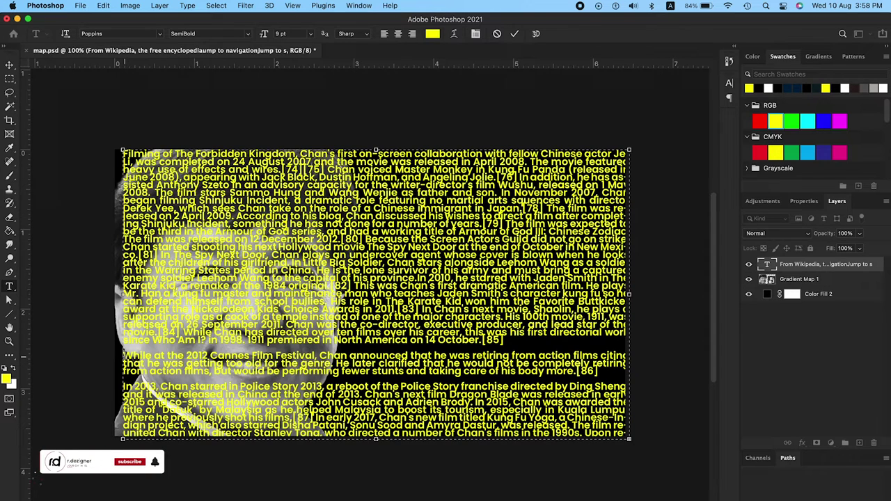
pyautogui.press('BackSpace')
pyautogui.press('BackSpace')
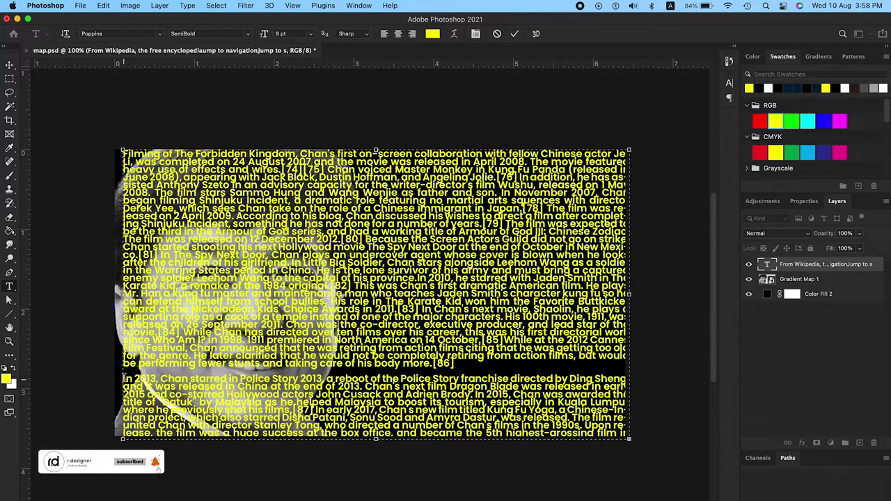
pyautogui.press('BackSpace')
pyautogui.press('BackSpace')
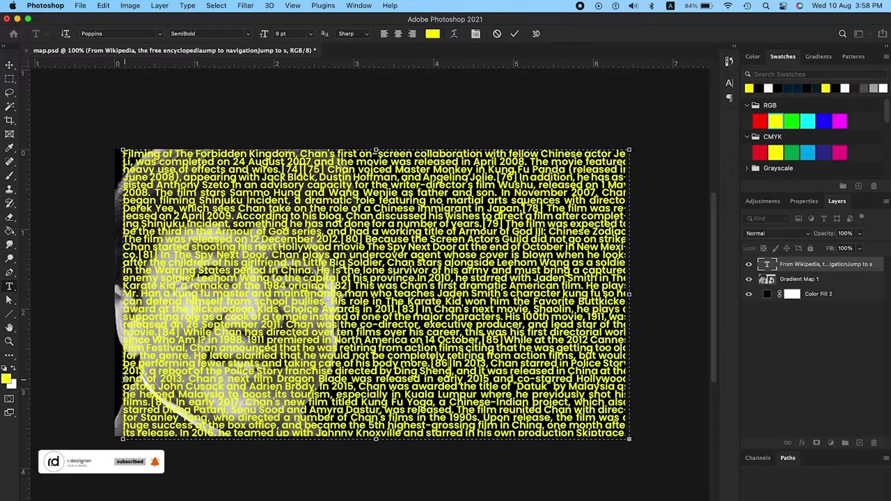
pyautogui.press('BackSpace')
pyautogui.press('BackSpace')
pyautogui.press('BackSpace')
pyautogui.press('BackSpace')
pyautogui.press('BackSpace')
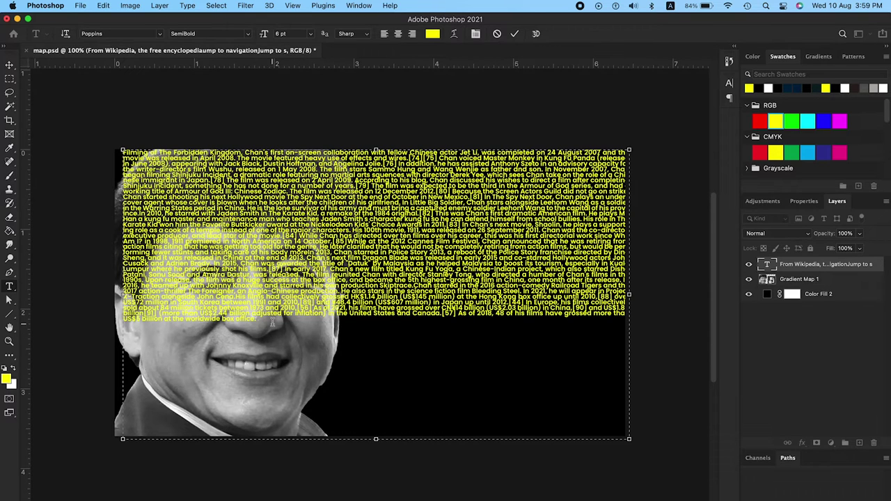
# Step: Paste more article text so it fills the box, with 8 pt leading
pyautogui.moveTo(255, 320)
pyautogui.mouseDown()
pyautogui.moveTo(119, 273)
pyautogui.moveTo(117, 245)
pyautogui.mouseUp()
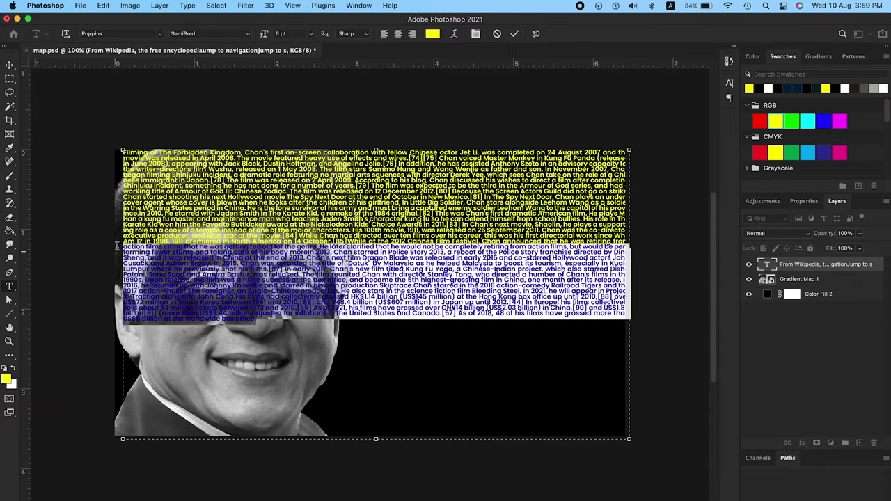
pyautogui.click(308, 343)
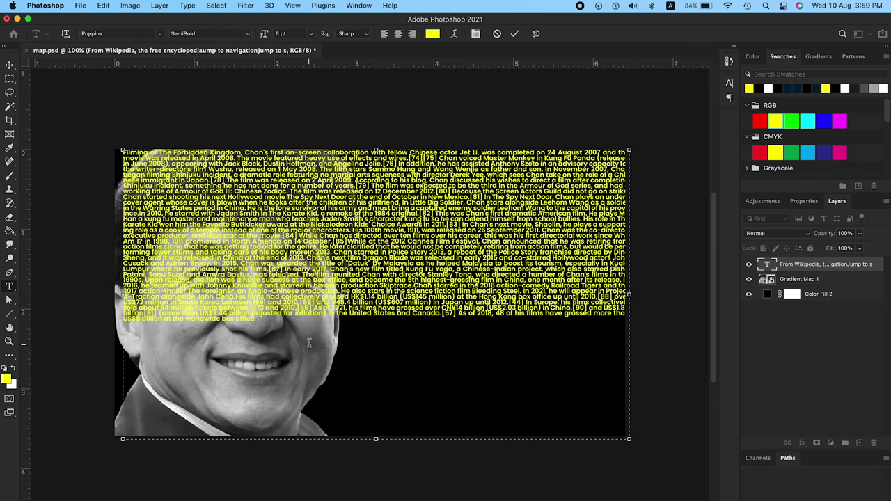
pyautogui.hotkey('ctrl', 'v')
pyautogui.hotkey('ctrl', 'a')
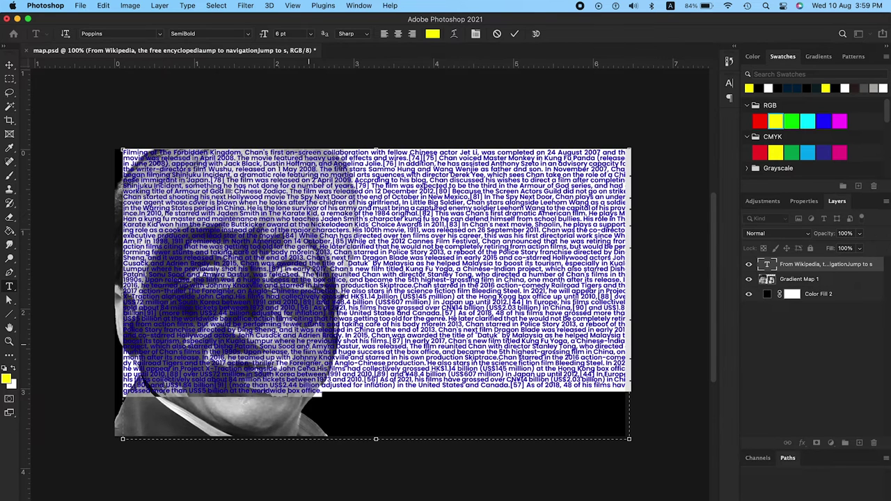
pyautogui.click(730, 84)
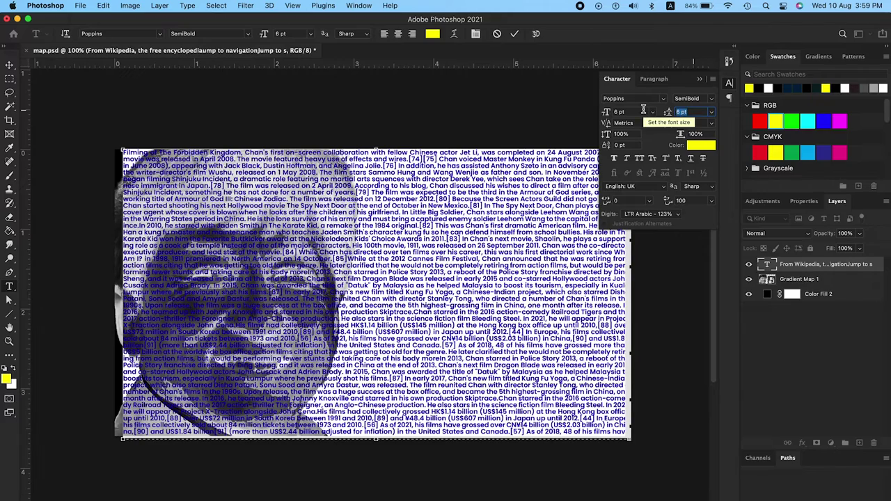
pyautogui.click(729, 85)
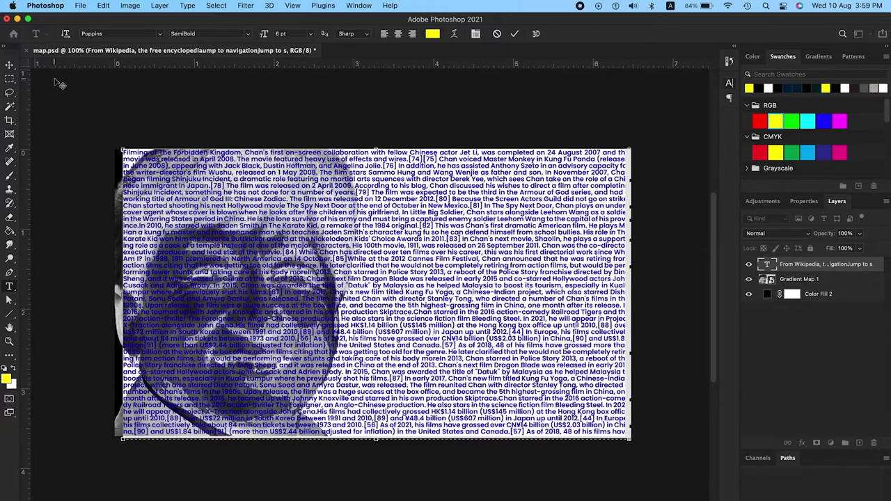
# Step: Resize the text box to cover only the portrait's left portion
pyautogui.press('Escape')
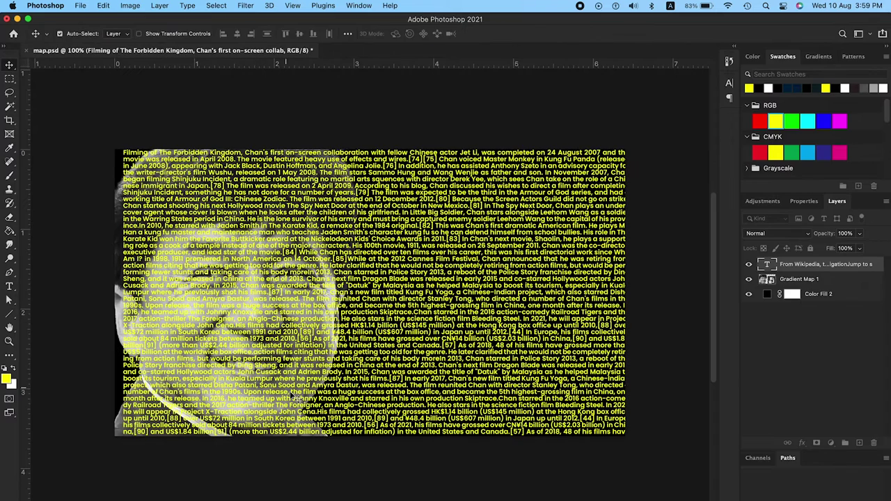
pyautogui.click(379, 430)
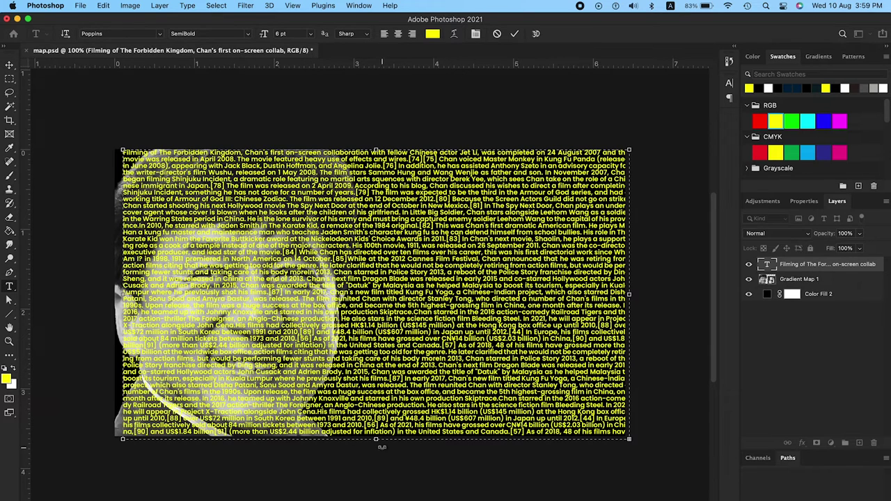
pyautogui.moveTo(376, 440); pyautogui.dragTo(375, 444)
pyautogui.moveTo(122, 297); pyautogui.dragTo(114, 297)
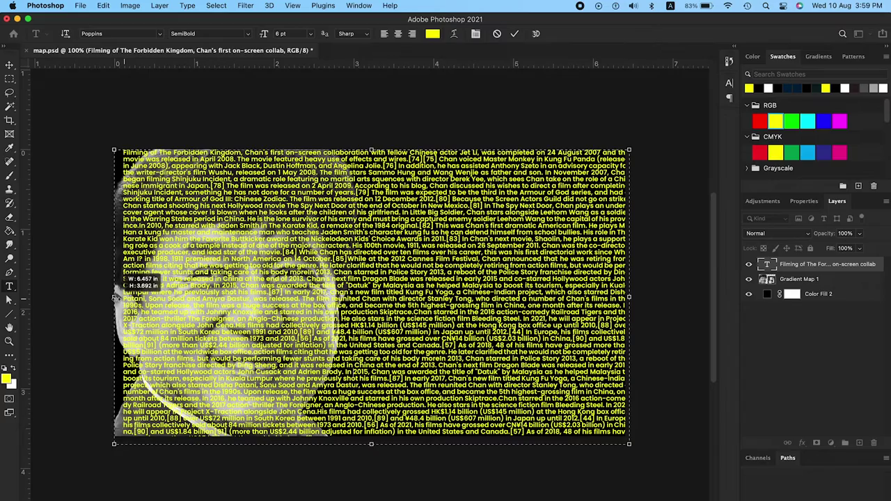
pyautogui.moveTo(629, 297); pyautogui.dragTo(443, 300)
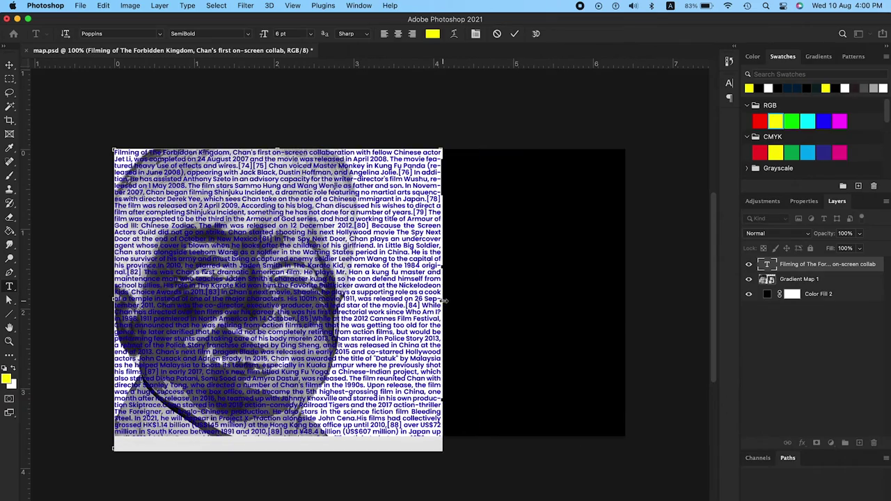
# Step: Tighten the text's leading to 5 pt and commit the edit
pyautogui.click(729, 85)
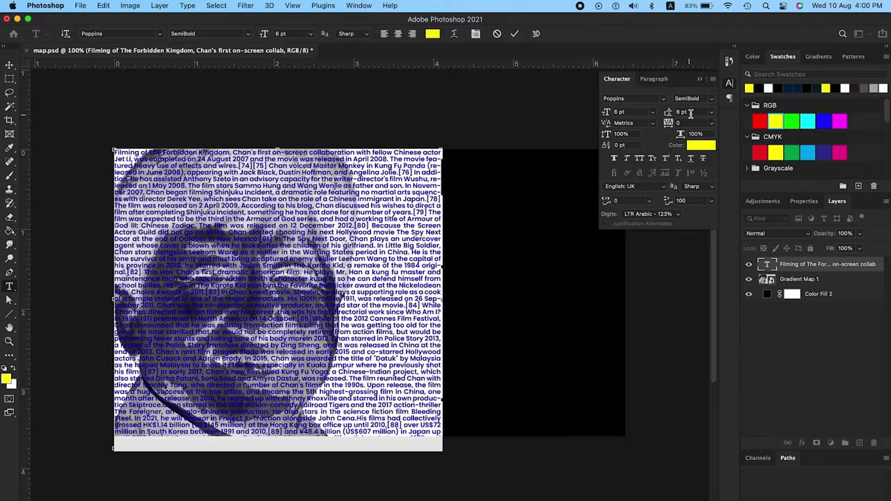
pyautogui.click(688, 112)
pyautogui.write('5')
pyautogui.press('Return')
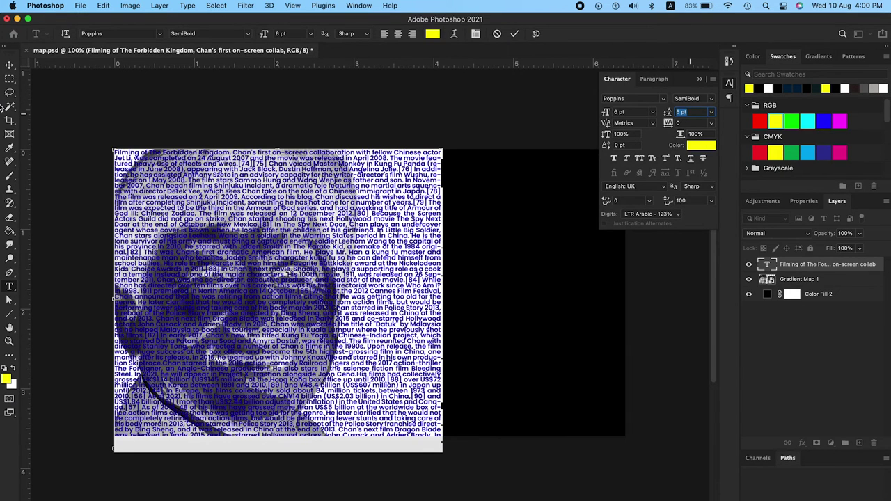
pyautogui.click(10, 69)
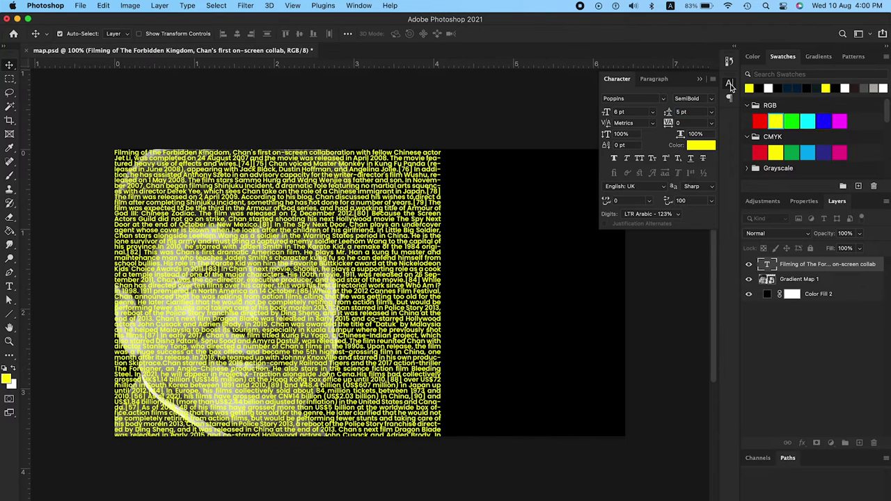
pyautogui.click(730, 85)
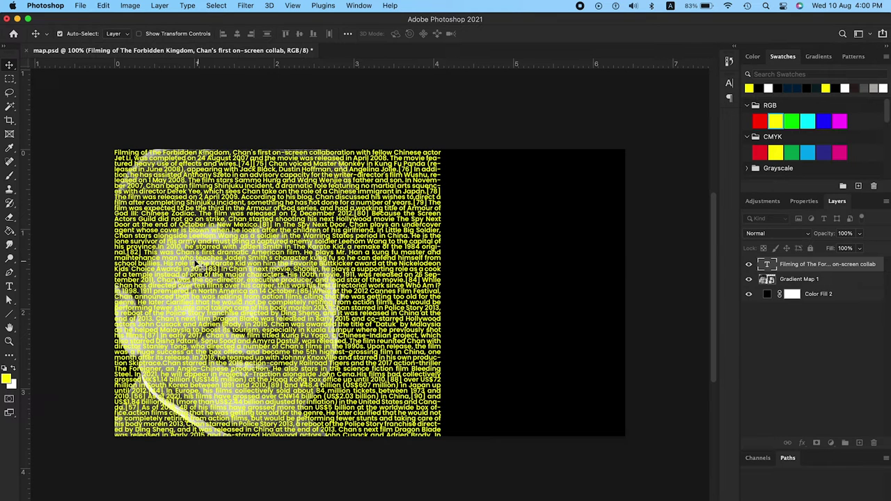
# Step: Recolour the Jackie Chan Wikipedia text to black (000000) and commit the edit
pyautogui.press('t')
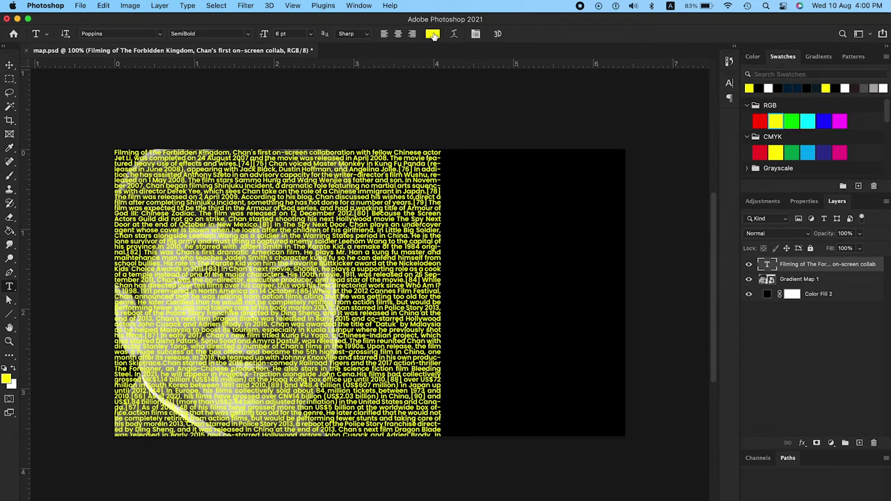
pyautogui.click(433, 35)
pyautogui.click(653, 401)
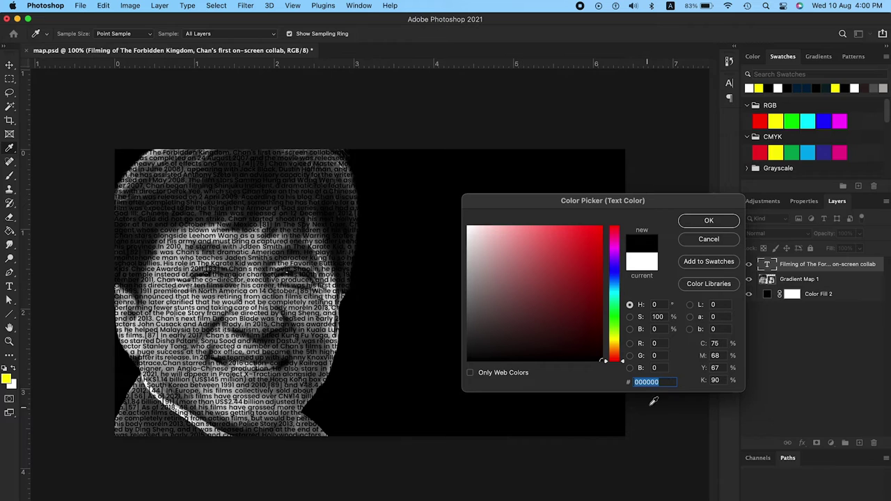
pyautogui.click(707, 223)
pyautogui.press('Return')
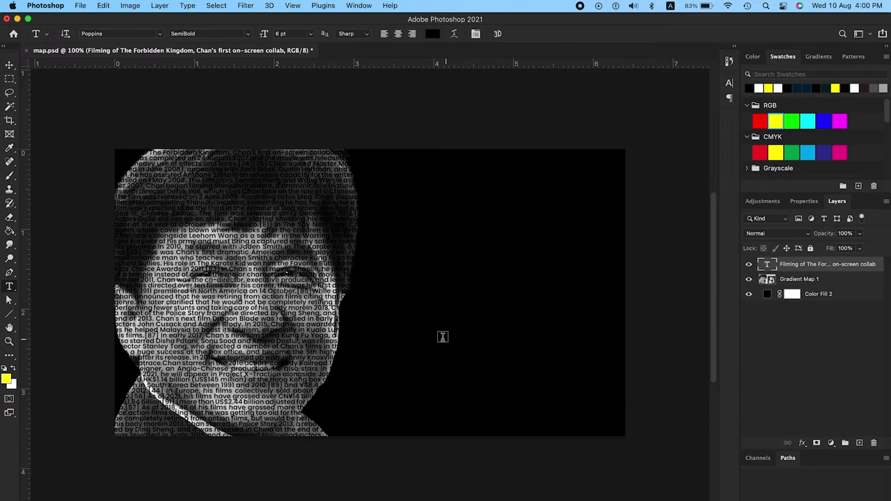
pyautogui.hotkey('ctrl', 'Return')
pyautogui.press('v')
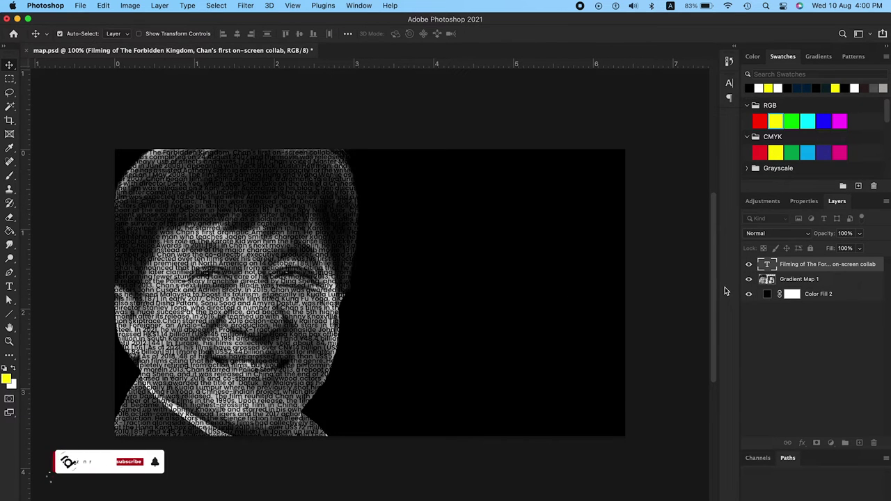
pyautogui.click(244, 5)
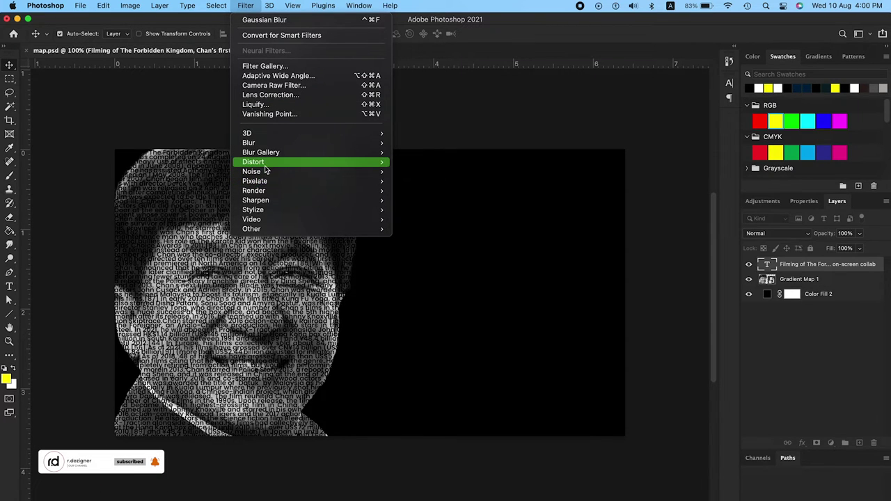
pyautogui.moveTo(252, 161)
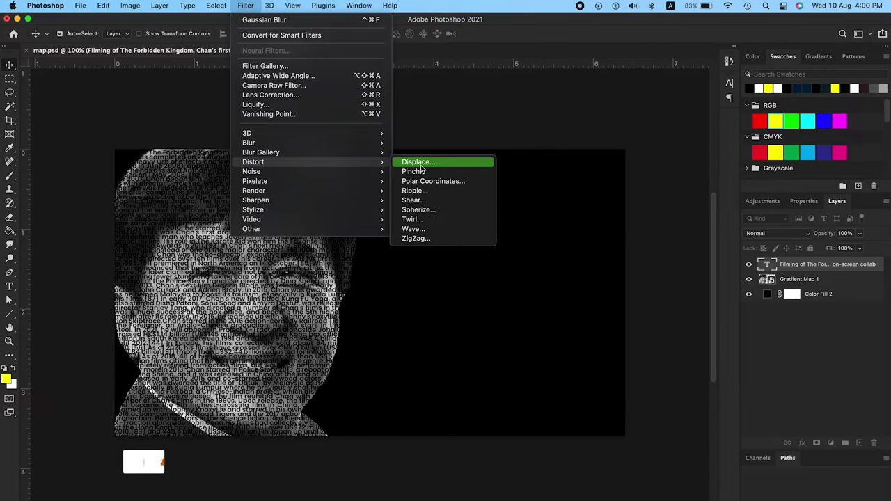
# Step: Convert the text to a smart object and apply Displace at 10/10 using map.psd
pyautogui.click(421, 163)
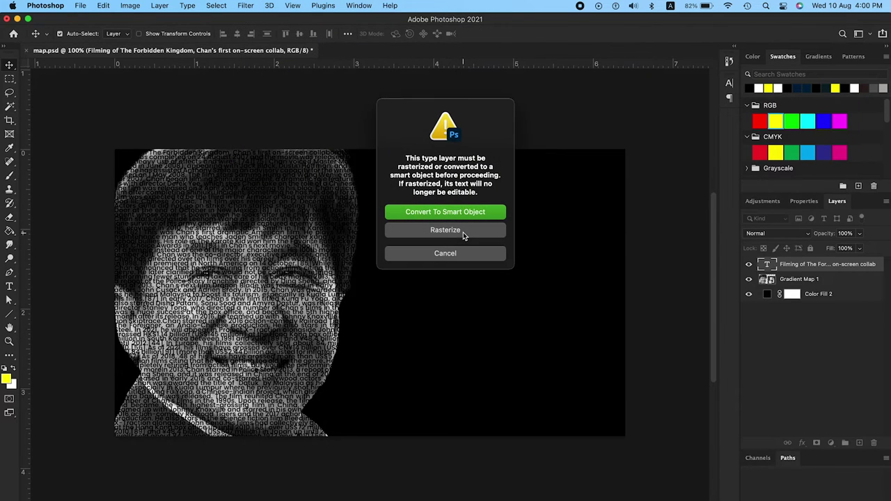
pyautogui.click(434, 210)
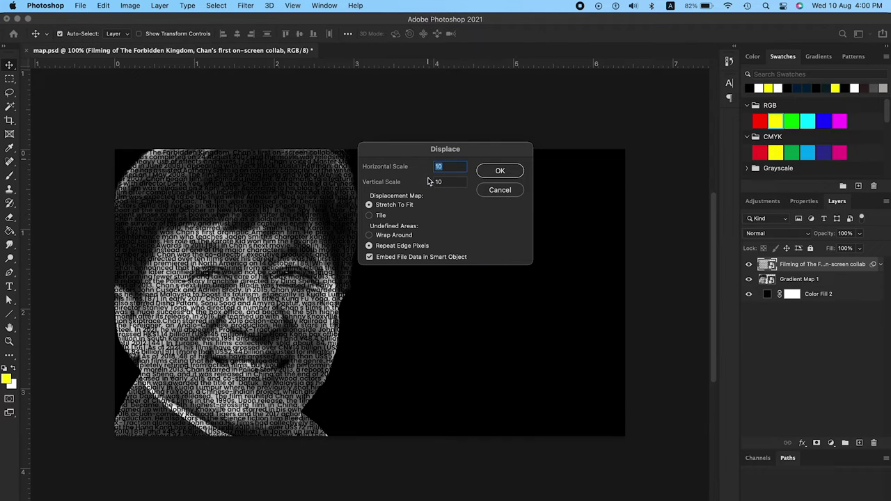
pyautogui.click(510, 175)
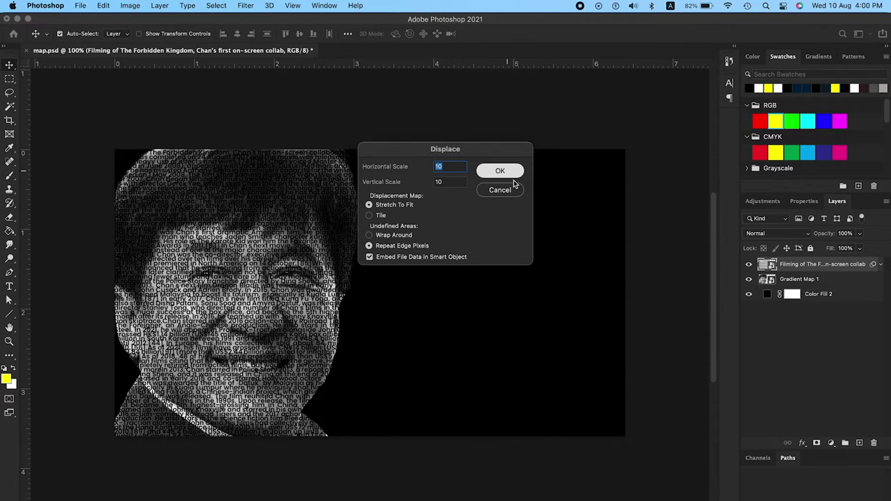
pyautogui.press('Return')
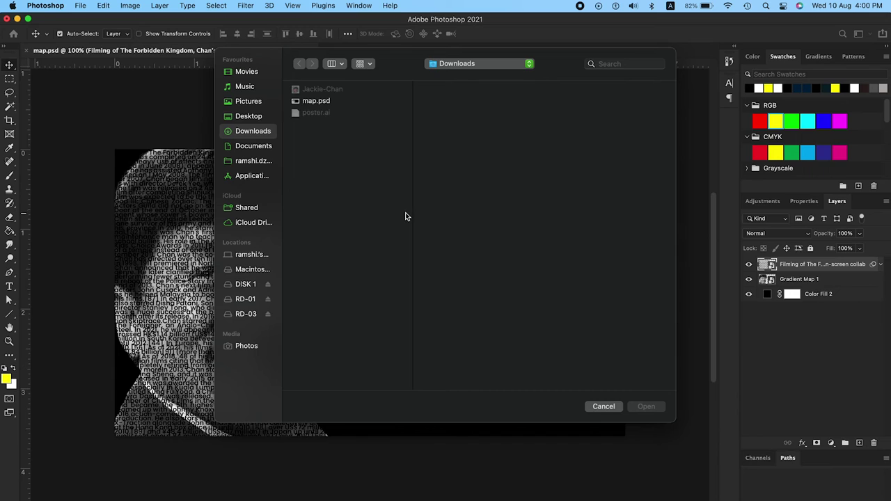
pyautogui.click(310, 102)
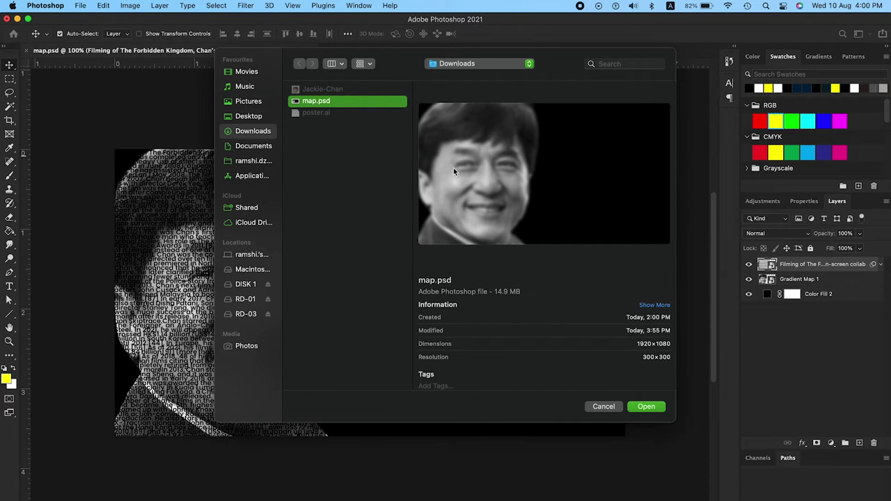
pyautogui.click(647, 406)
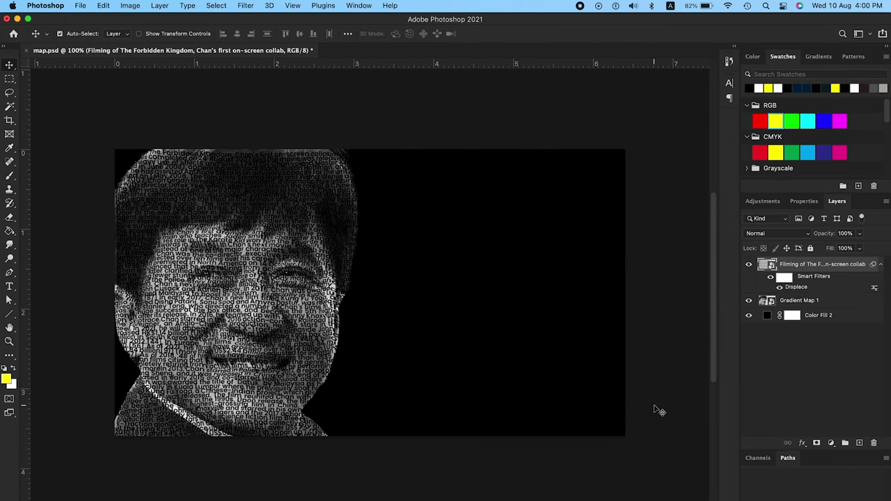
pyautogui.press('z')
pyautogui.moveTo(227, 280)
pyautogui.mouseDown()
pyautogui.moveTo(259, 272)
pyautogui.moveTo(286, 279)
pyautogui.mouseUp()
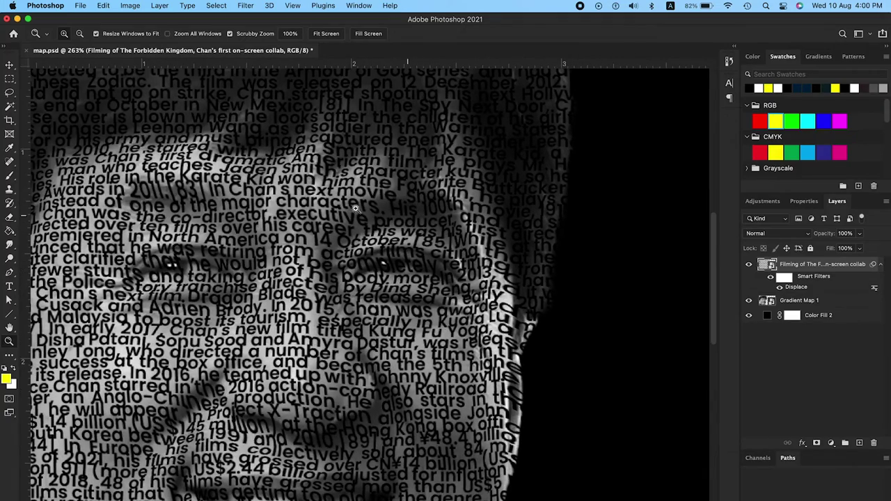
pyautogui.press('super+minus')
pyautogui.press('super+minus')
pyautogui.press('super+minus')
pyautogui.press('super+minus')
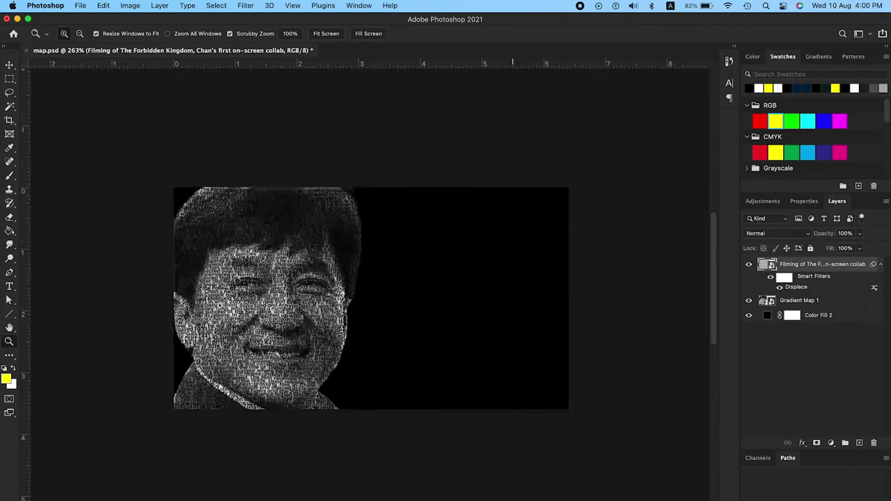
pyautogui.press('super+plus')
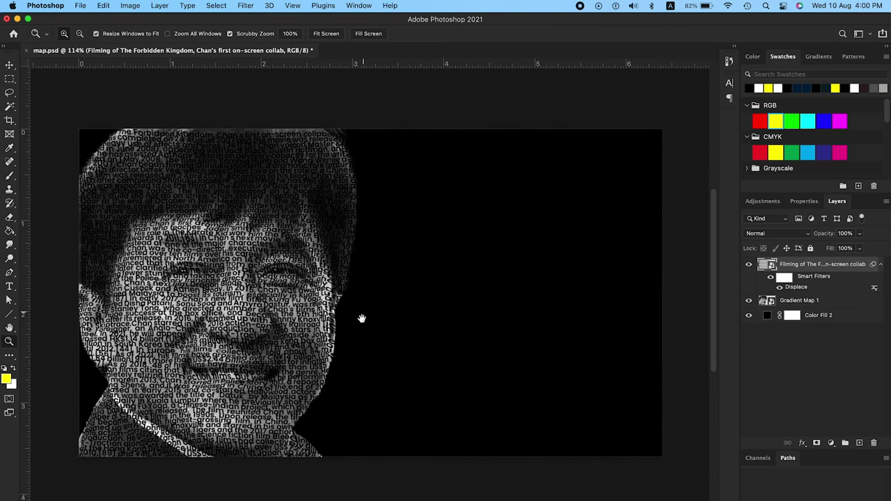
# Step: Move Gradient Map 1 above the displaced text layer and clip it to that layer
pyautogui.click(880, 265)
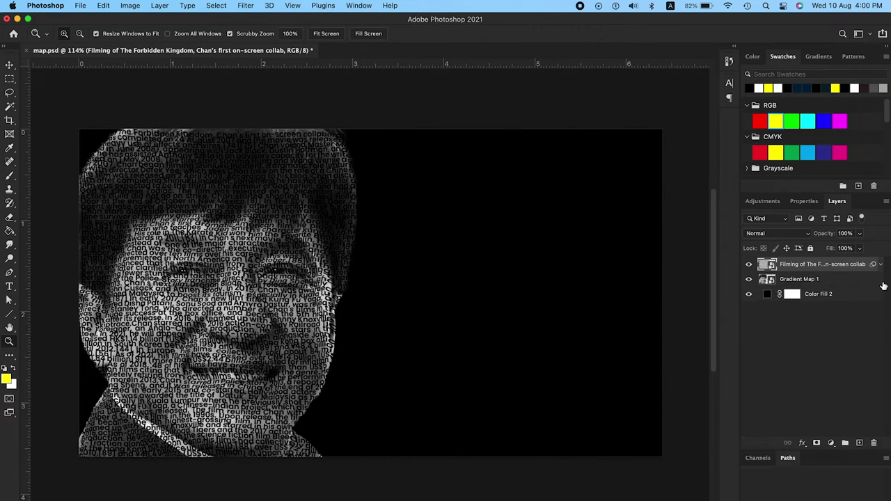
pyautogui.click(799, 282)
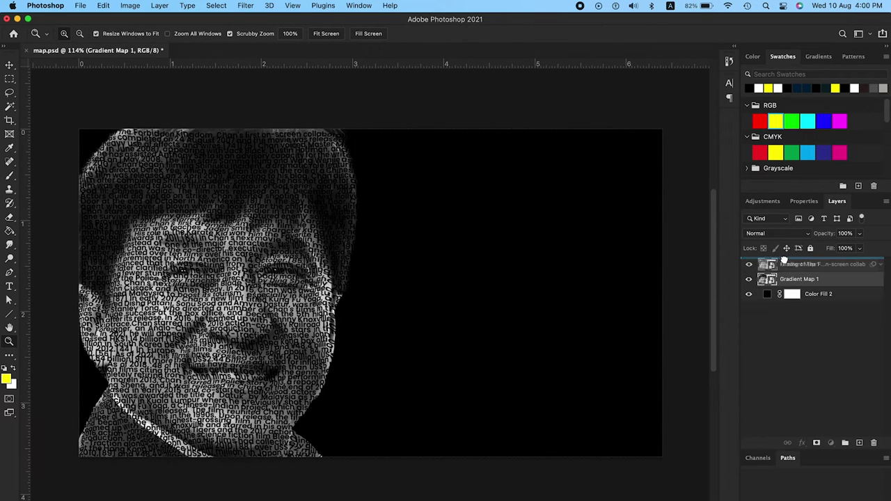
pyautogui.moveTo(785, 280); pyautogui.dragTo(789, 270)
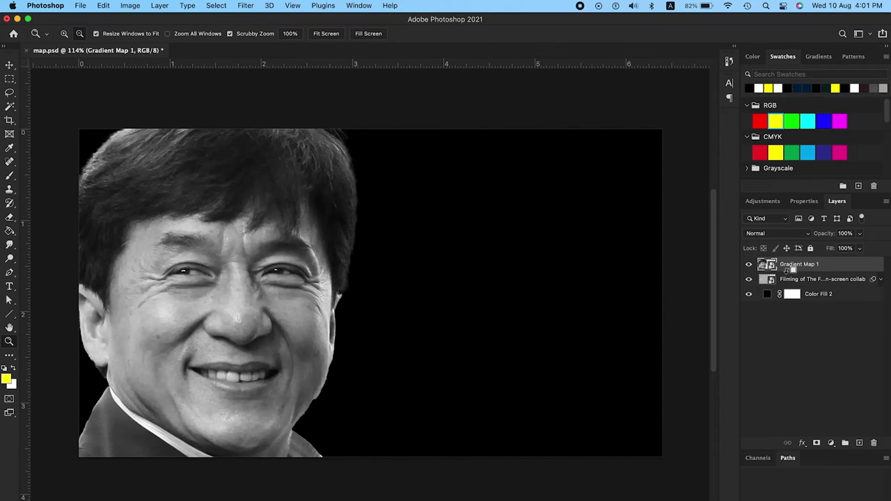
pyautogui.keyDown('alt'); pyautogui.click(787, 271); pyautogui.keyUp('alt')
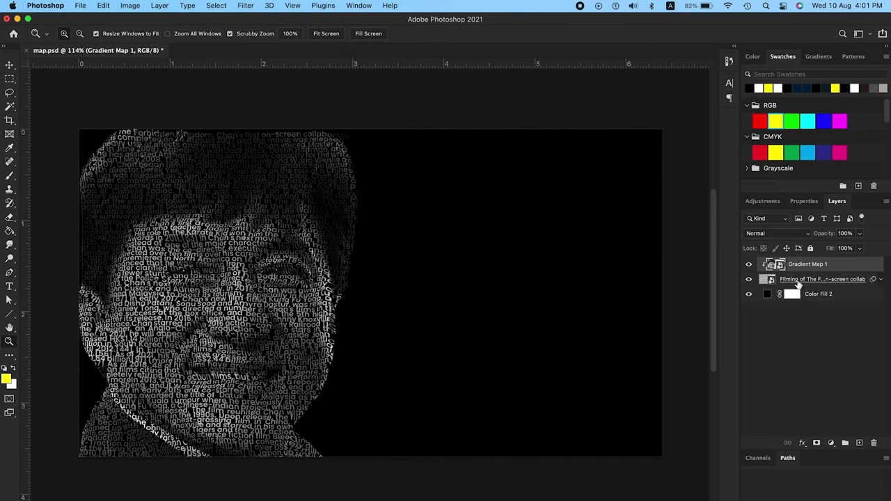
pyautogui.click(793, 280)
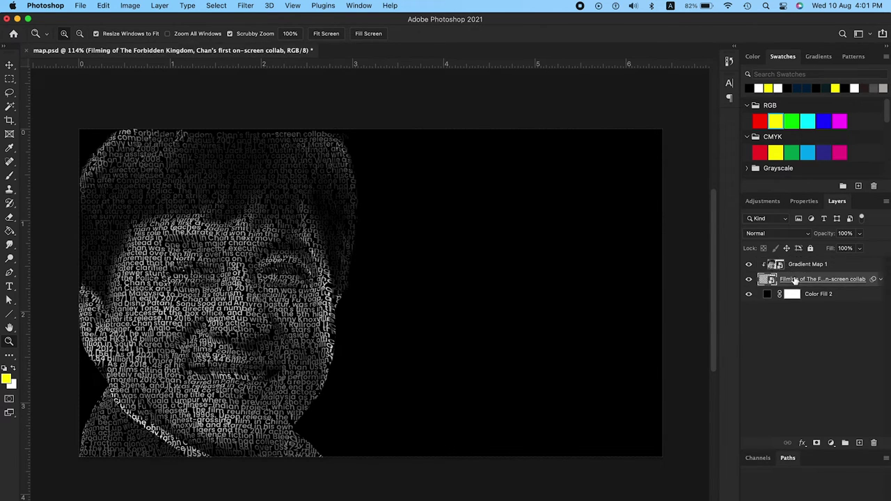